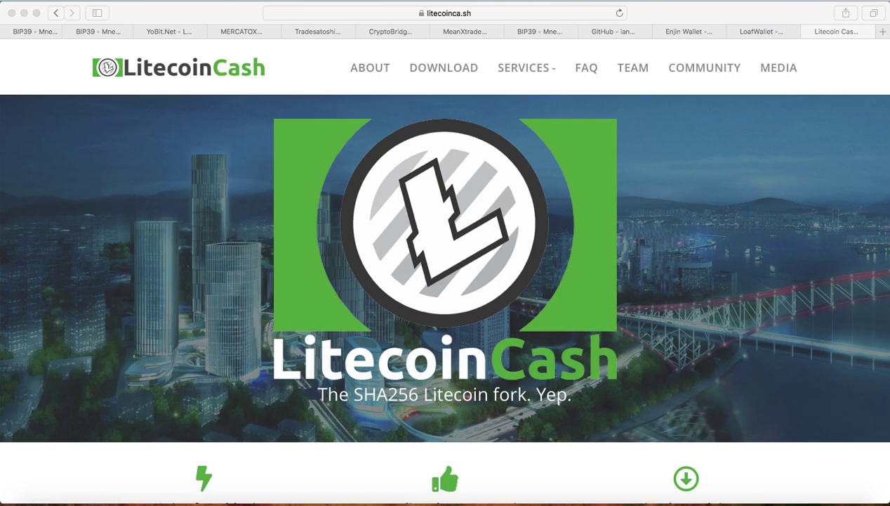
- Read the Litecoin Cash FAQ section on holding coins in a Ledger or desktop wallet and on safe forking
{"action": "left_click", "coordinate": [548, 274]}
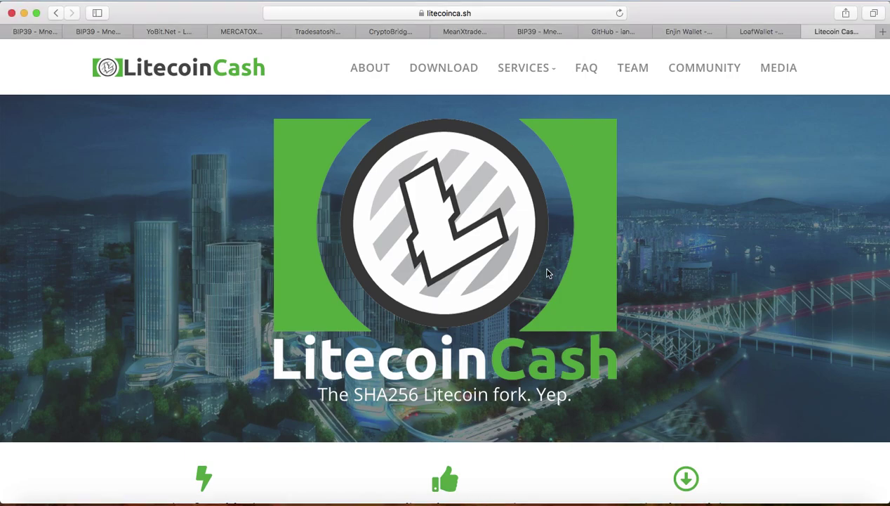
{"action": "scroll", "coordinate": [548, 274], "scroll_direction": "down", "scroll_amount": 20}
{"action": "scroll", "coordinate": [446, 273], "scroll_direction": "down", "scroll_amount": 20}
{"action": "scroll", "coordinate": [445, 273], "scroll_direction": "down", "scroll_amount": 20}
{"action": "scroll", "coordinate": [445, 273], "scroll_direction": "down", "scroll_amount": 10}
{"action": "scroll", "coordinate": [445, 273], "scroll_direction": "up", "scroll_amount": 15}
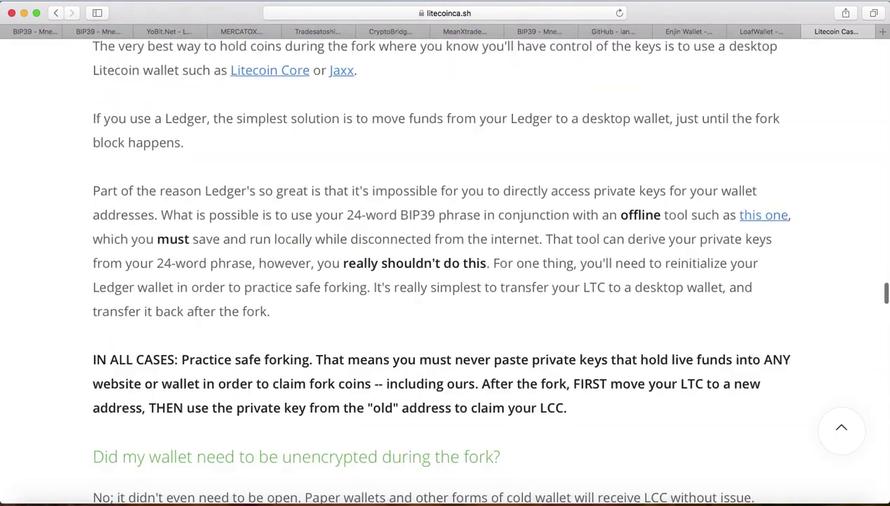
{"action": "scroll", "coordinate": [445, 273], "scroll_direction": "up", "scroll_amount": 3}
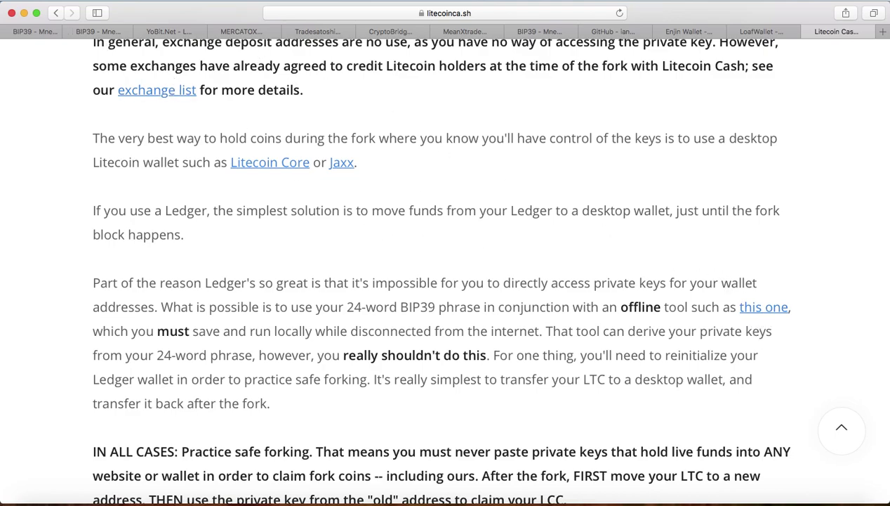
- Switch to the ledgerwallet.com Mnemonic Code Converter and examine its word-count options, mnemonic phrase and coin setting
{"action": "left_click", "coordinate": [42, 31]}
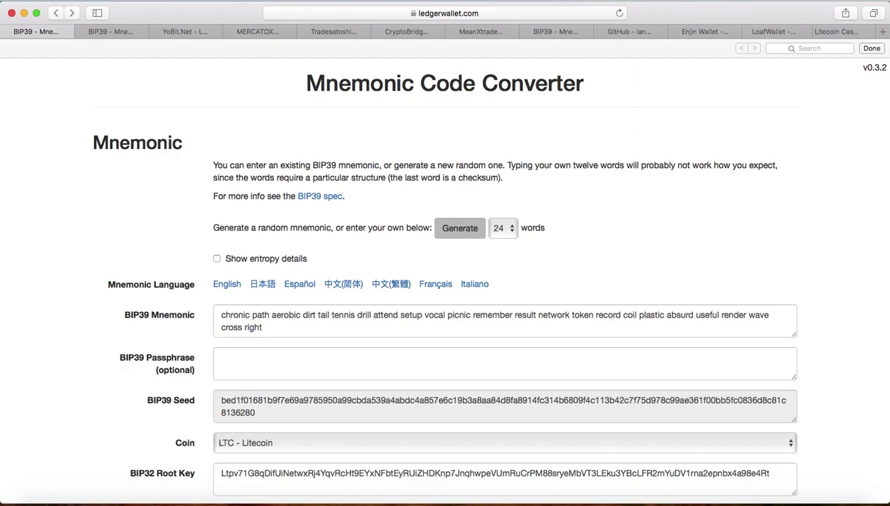
{"action": "left_click", "coordinate": [511, 229]}
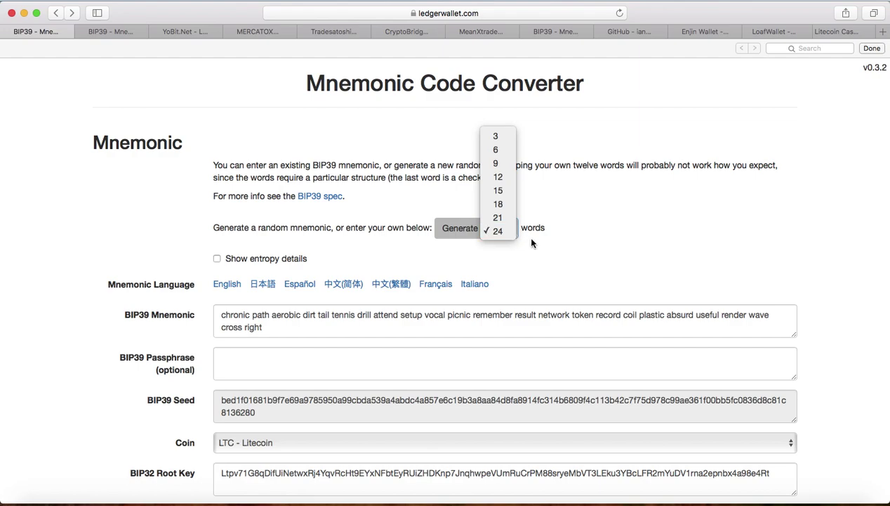
{"action": "left_click", "coordinate": [533, 243]}
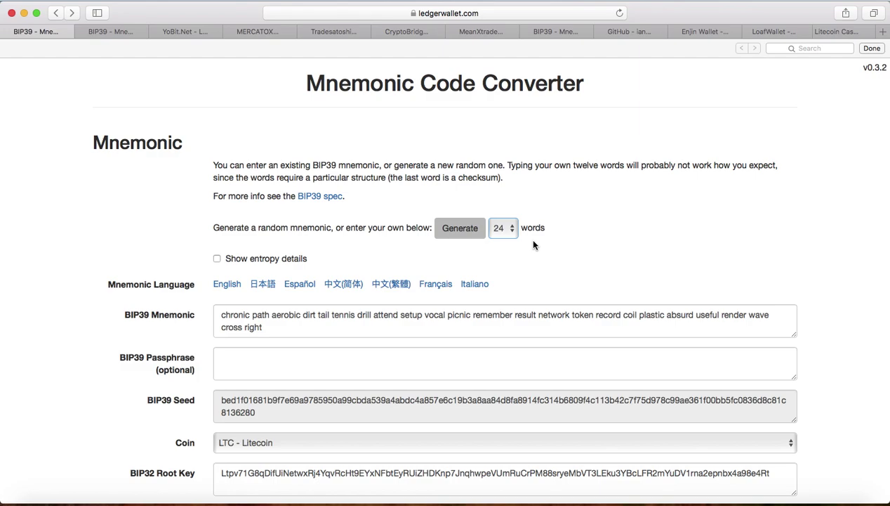
{"action": "mouse_move", "coordinate": [277, 323]}
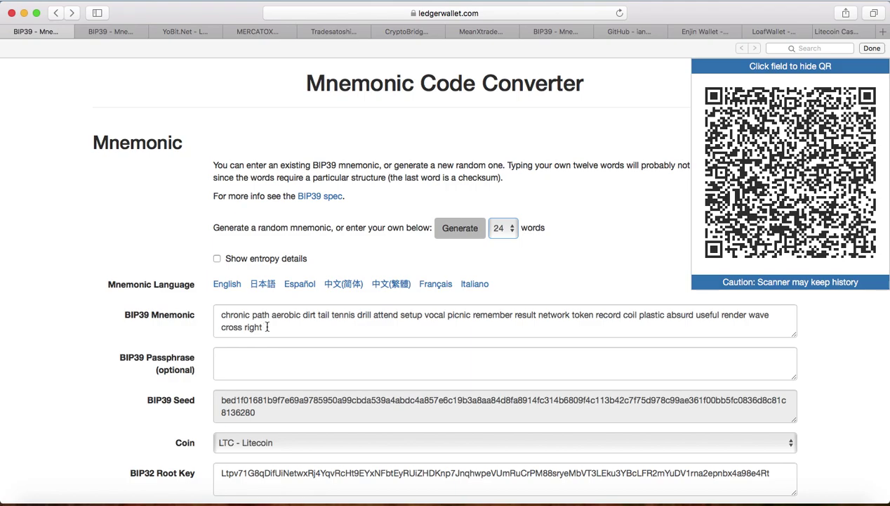
{"action": "left_click", "coordinate": [174, 346]}
{"action": "scroll", "coordinate": [174, 346], "scroll_direction": "down", "scroll_amount": 4}
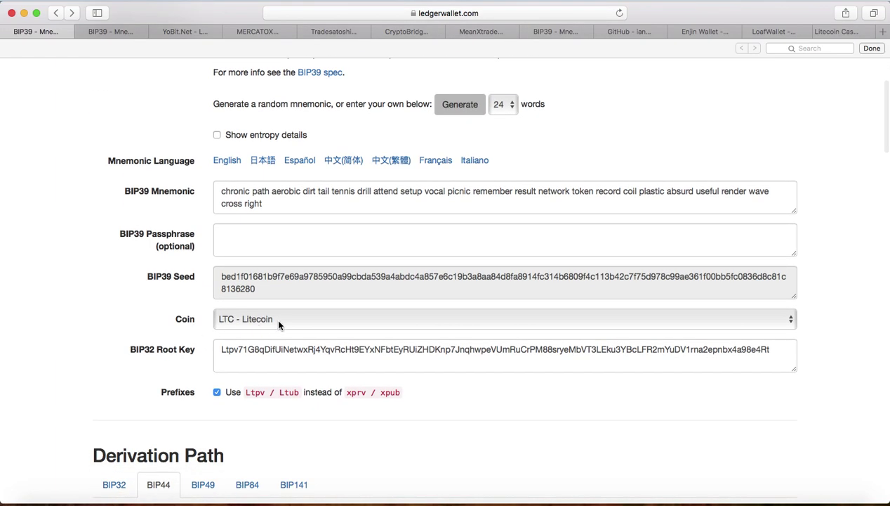
- Examine the converter's BIP32 root key, BIP44 derivation path and table of derived addresses
{"action": "left_click", "coordinate": [160, 348]}
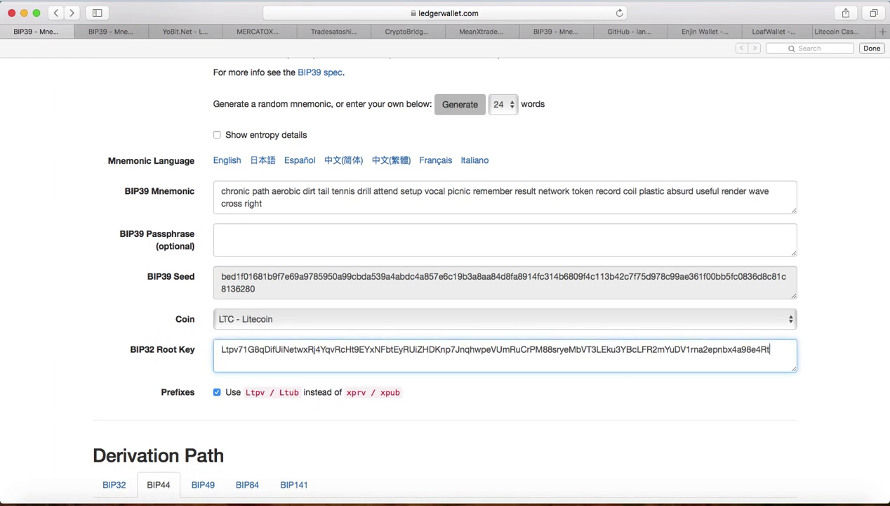
{"action": "left_click", "coordinate": [51, 392]}
{"action": "scroll", "coordinate": [51, 392], "scroll_direction": "down", "scroll_amount": 8}
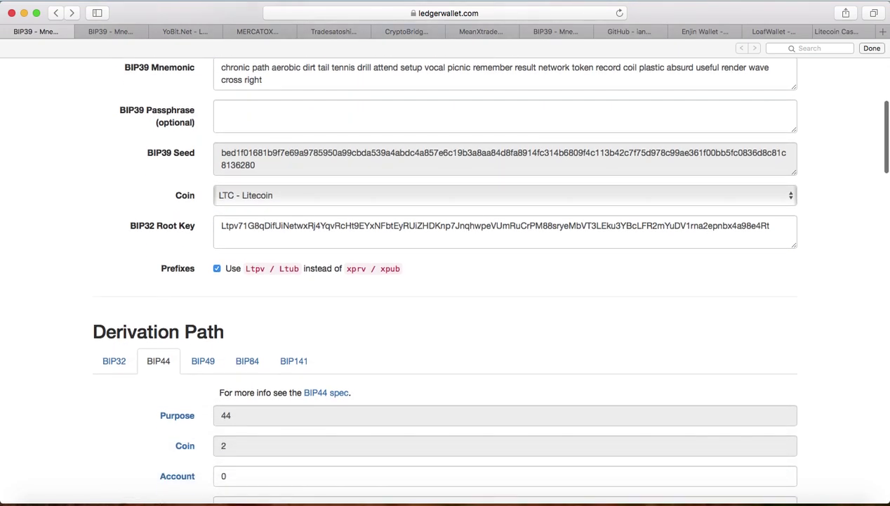
{"action": "scroll", "coordinate": [111, 293], "scroll_direction": "down", "scroll_amount": 3}
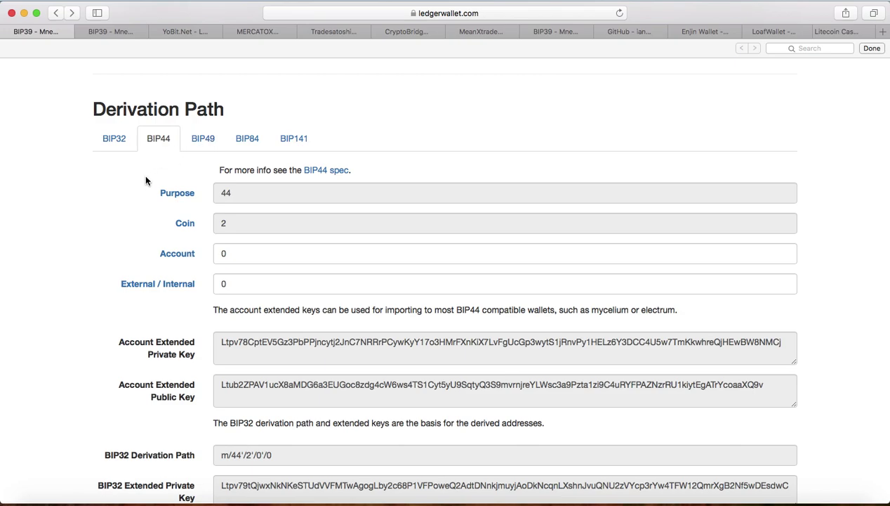
{"action": "scroll", "coordinate": [145, 181], "scroll_direction": "down", "scroll_amount": 6}
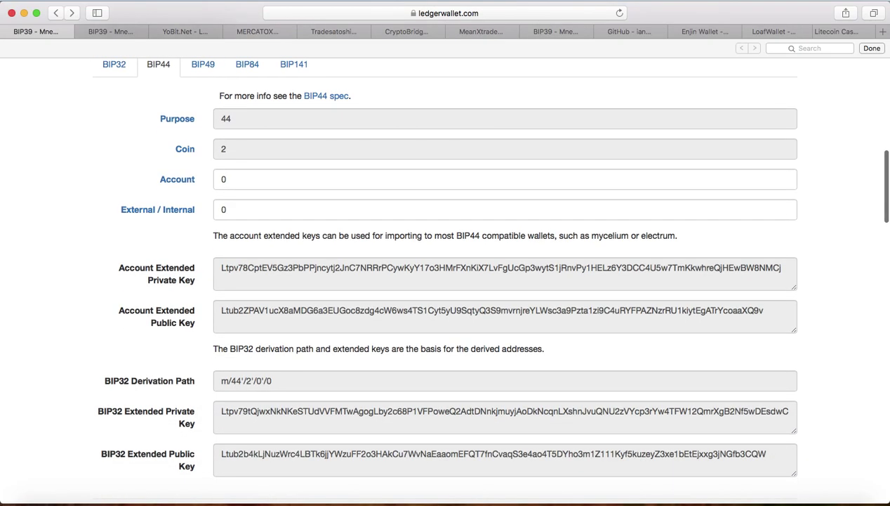
{"action": "scroll", "coordinate": [445, 288], "scroll_direction": "down", "scroll_amount": 5}
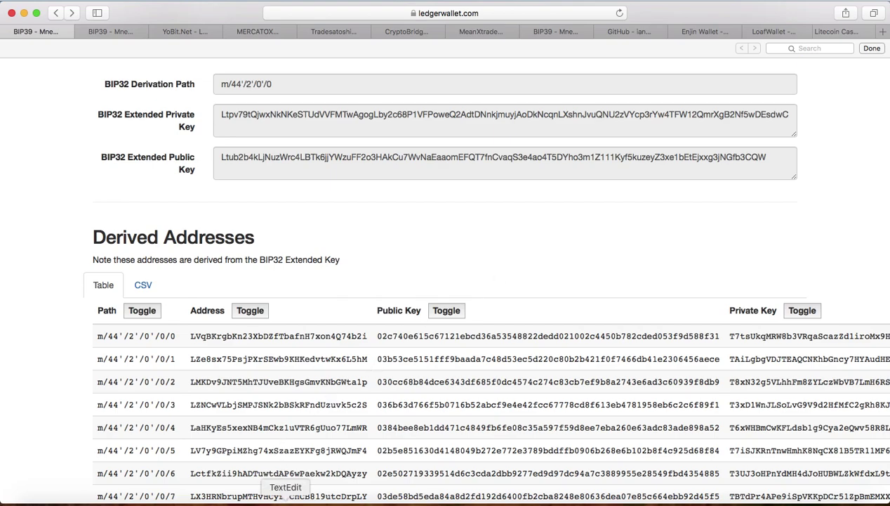
- Copy the first Litecoin address from the open TextEdit note and return to the converter page
{"action": "left_click", "coordinate": [285, 500]}
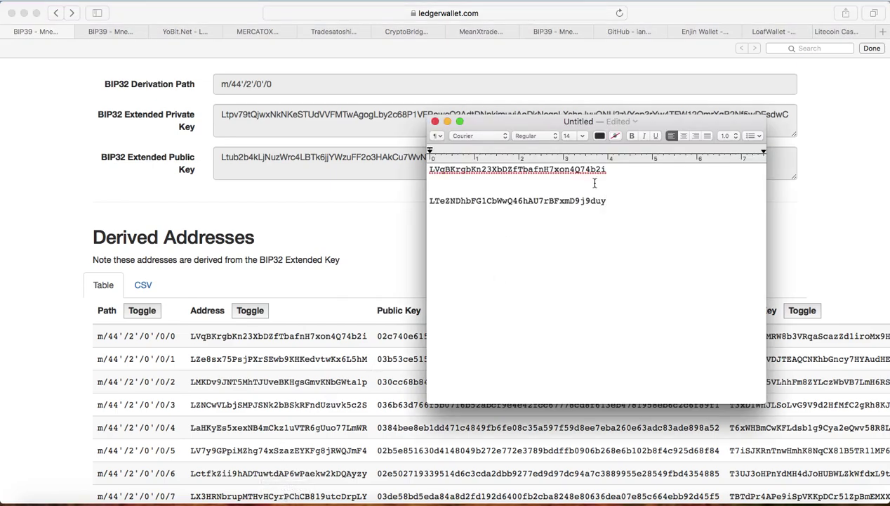
{"action": "left_click_drag", "start_coordinate": [615, 174], "coordinate": [426, 171]}
{"action": "key", "text": "super+c"}
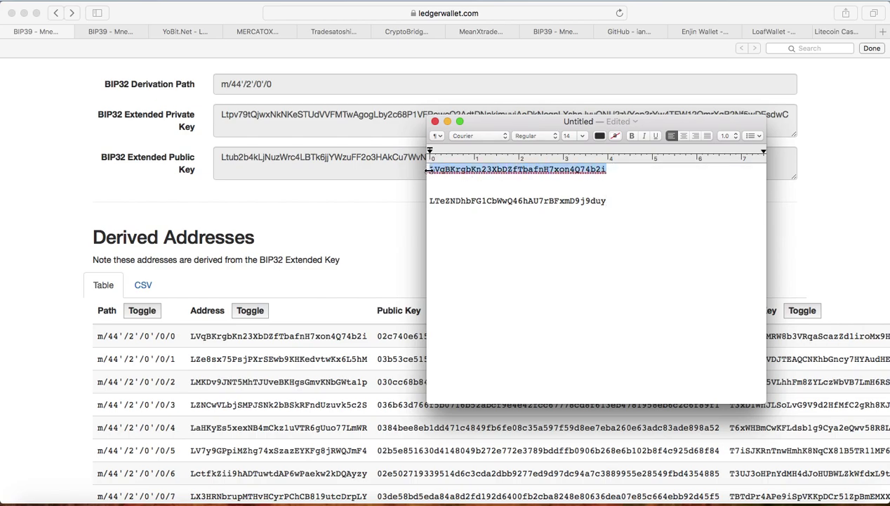
{"action": "left_click", "coordinate": [341, 193]}
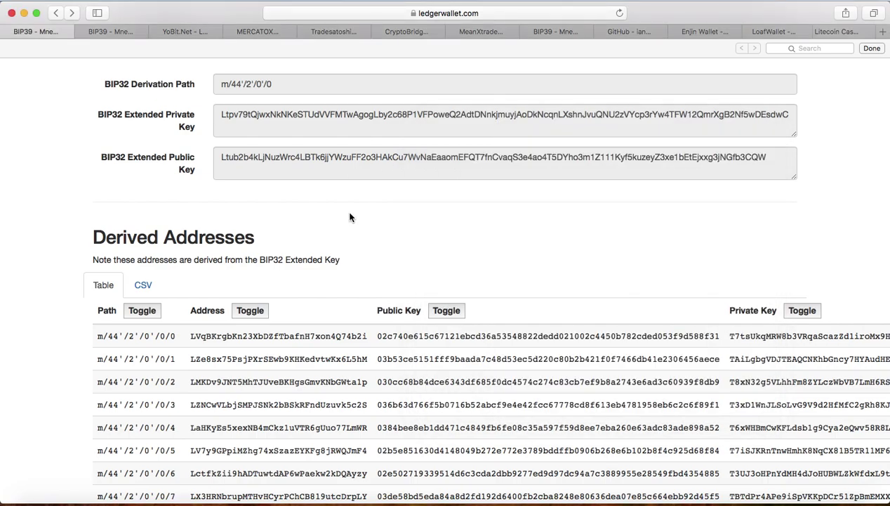
- Search the converter page for the copied Litecoin address to locate it among the derived addresses
{"action": "scroll", "coordinate": [341, 193], "scroll_direction": "up", "scroll_amount": 1}
{"action": "scroll", "coordinate": [483, 278], "scroll_direction": "up", "scroll_amount": 5}
{"action": "key", "text": "super+f"}
{"action": "key", "text": "super+v"}
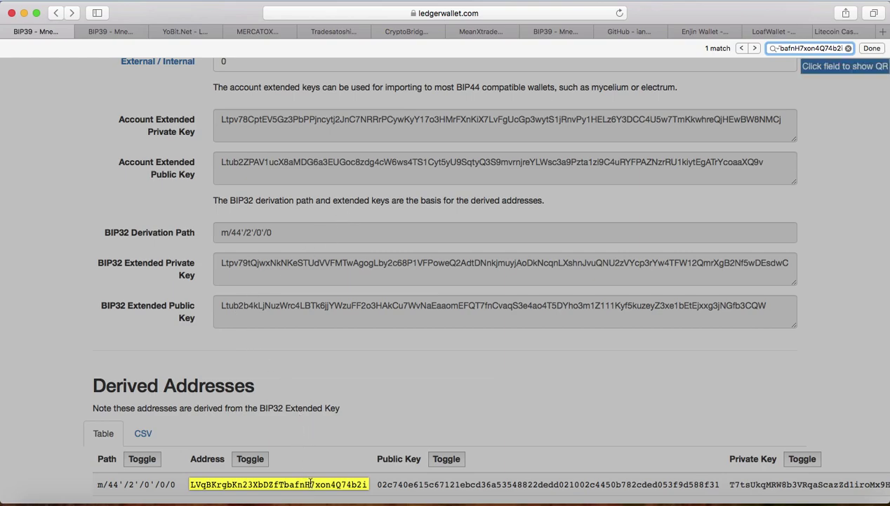
{"action": "left_click", "coordinate": [748, 474]}
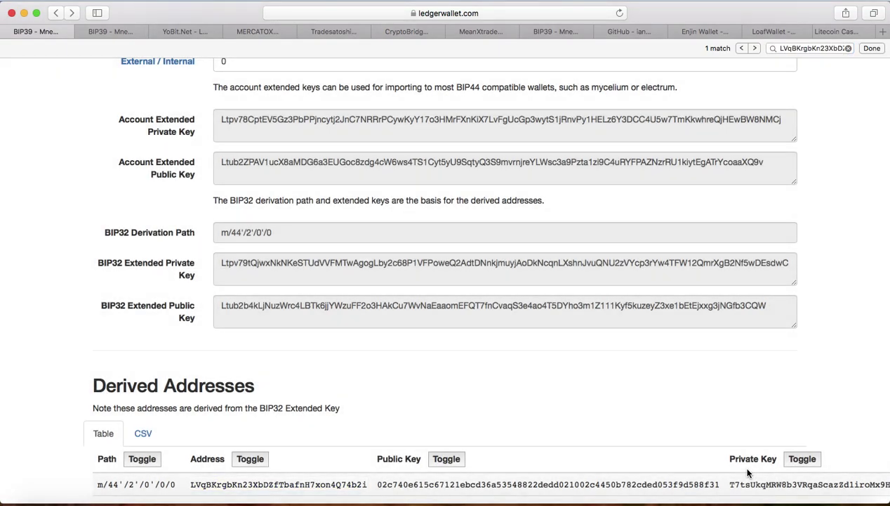
- Copy the private key of the first derived address, on path m/44'/2'/0'/0/0
{"action": "scroll", "coordinate": [615, 457], "scroll_direction": "down", "scroll_amount": 2}
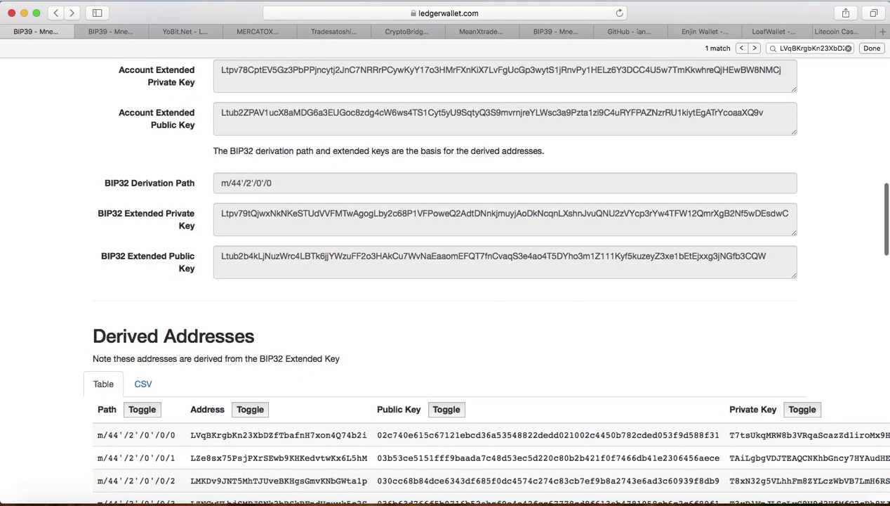
{"action": "scroll", "coordinate": [614, 456], "scroll_direction": "right", "scroll_amount": 1}
{"action": "scroll", "coordinate": [470, 277], "scroll_direction": "down", "scroll_amount": 1}
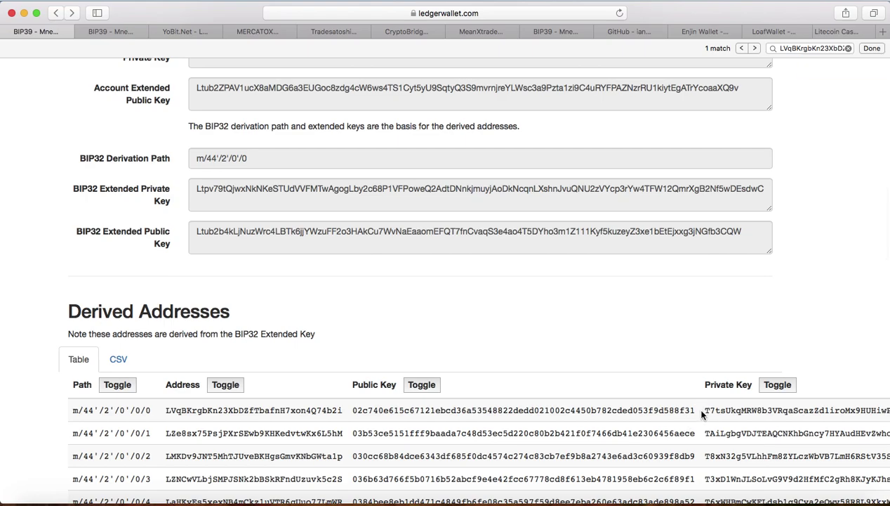
{"action": "left_click_drag", "start_coordinate": [704, 409], "coordinate": [887, 418]}
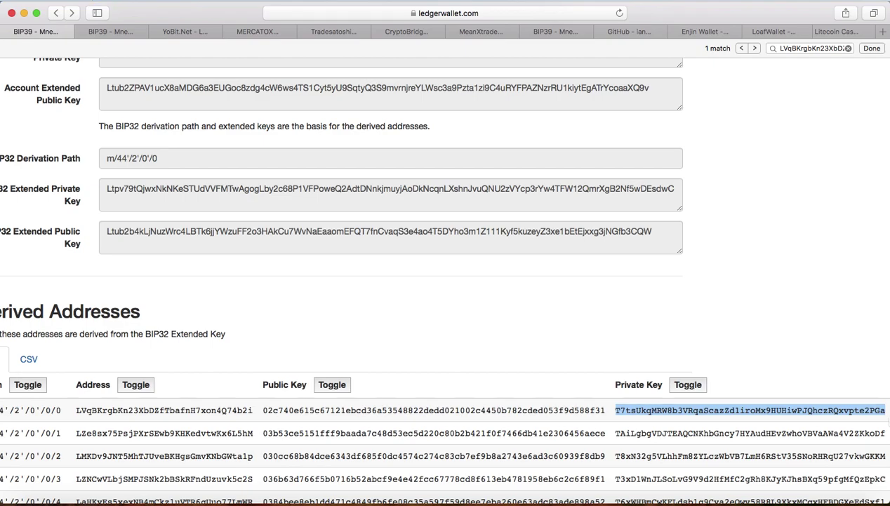
{"action": "left_click", "coordinate": [621, 345]}
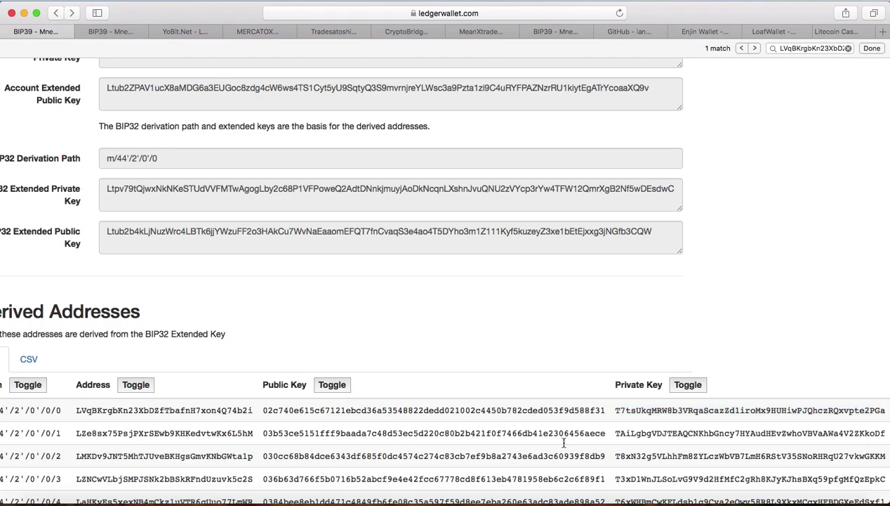
- Switch to LitecoinCash Core, paste the copied private key into the private key import dialog and cancel the import
{"action": "left_click", "coordinate": [742, 502]}
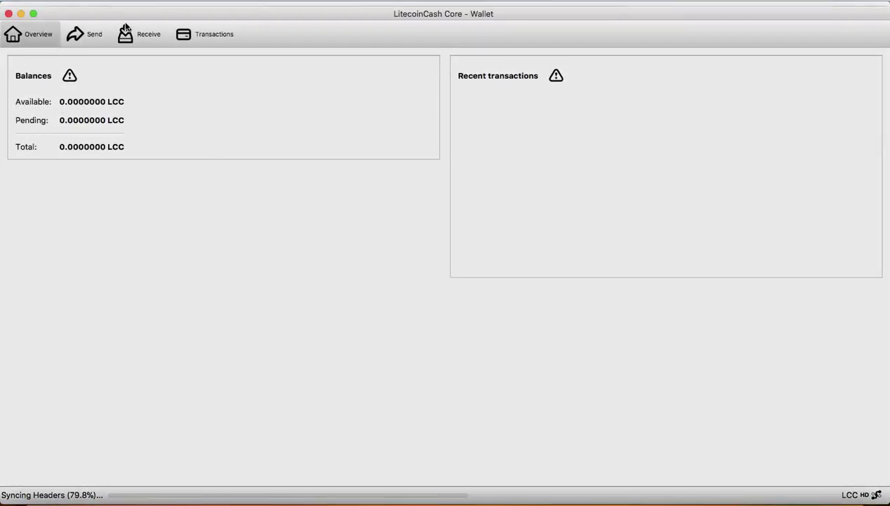
{"action": "left_click", "coordinate": [130, 3]}
{"action": "left_click", "coordinate": [161, 95]}
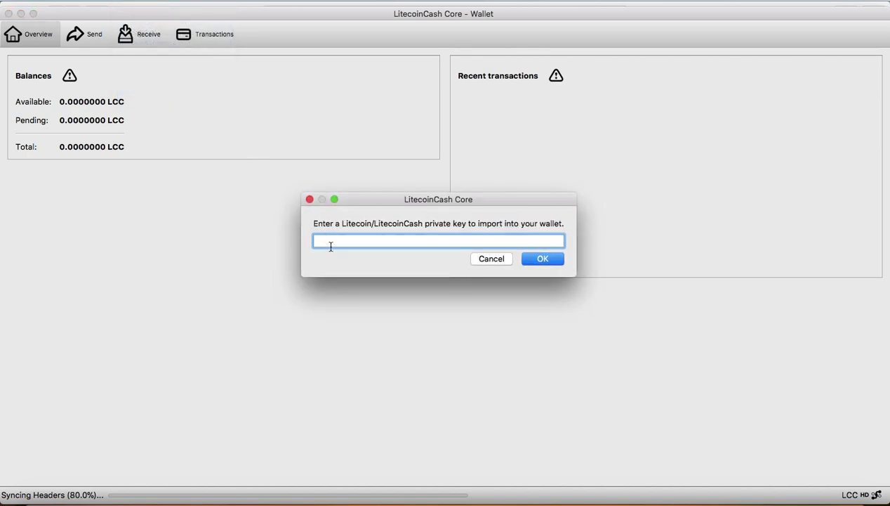
{"action": "key", "text": "super+v"}
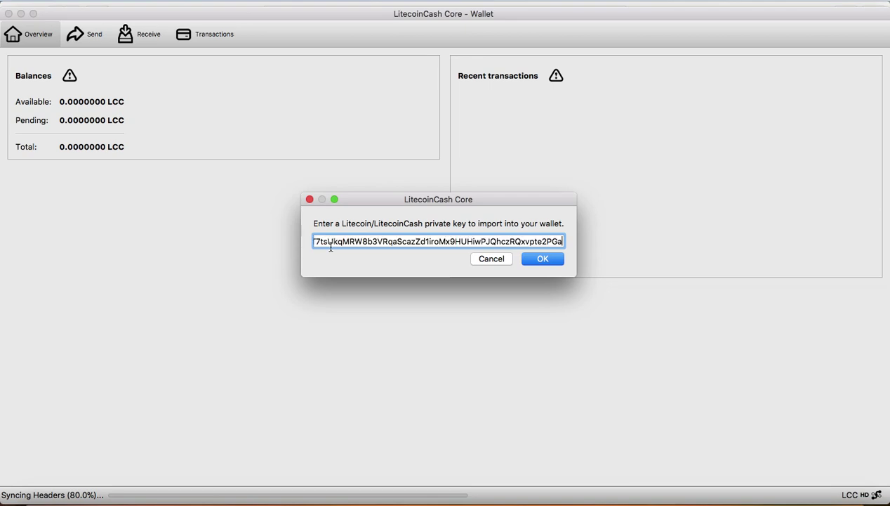
{"action": "left_click", "coordinate": [498, 261]}
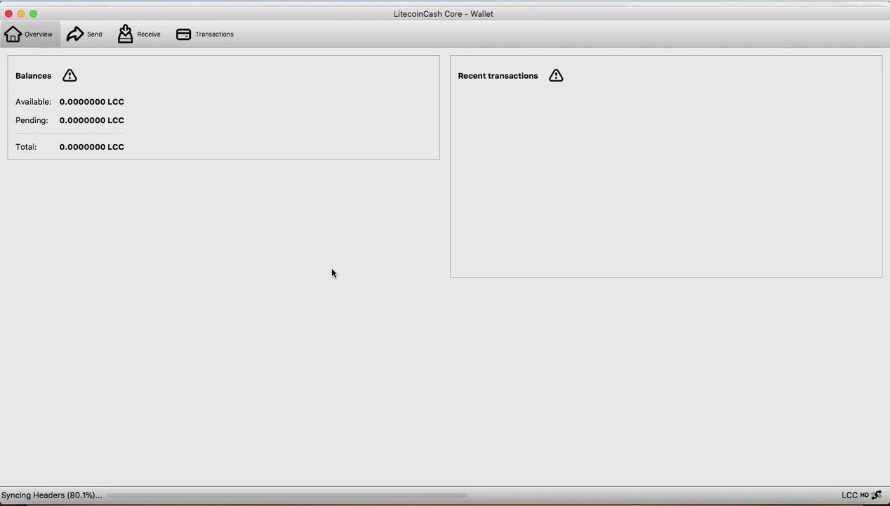
- Minimize the wallet and review the mnemonic section of the ledgerwallet.com converter again
{"action": "left_click", "coordinate": [21, 14]}
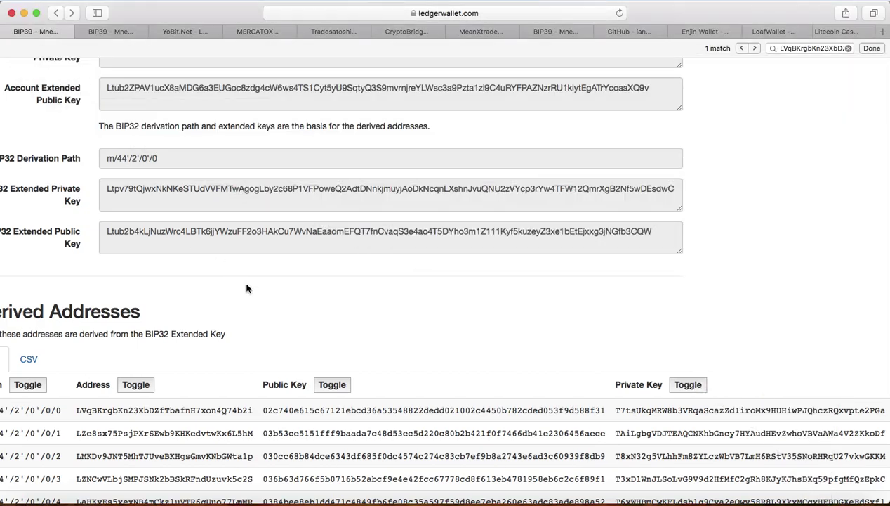
{"action": "scroll", "coordinate": [247, 288], "scroll_direction": "up", "scroll_amount": 15}
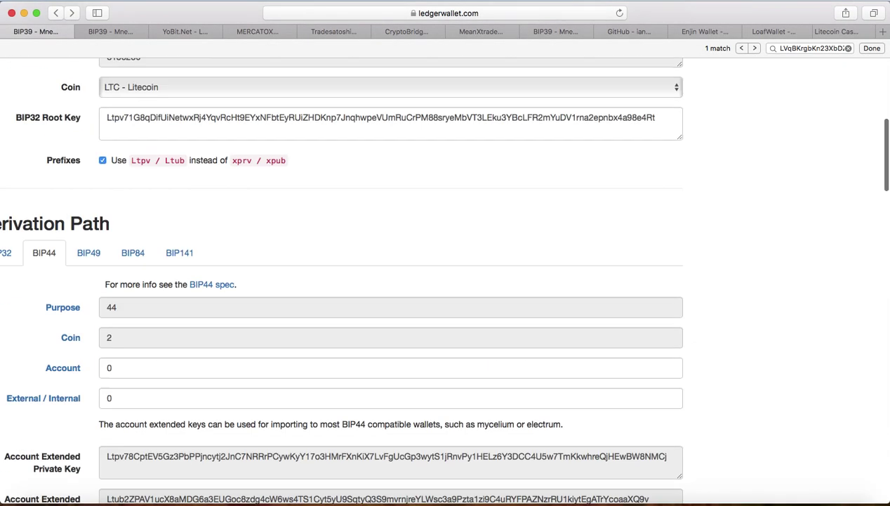
{"action": "scroll", "coordinate": [279, 284], "scroll_direction": "left", "scroll_amount": 3}
{"action": "scroll", "coordinate": [274, 284], "scroll_direction": "left", "scroll_amount": 3}
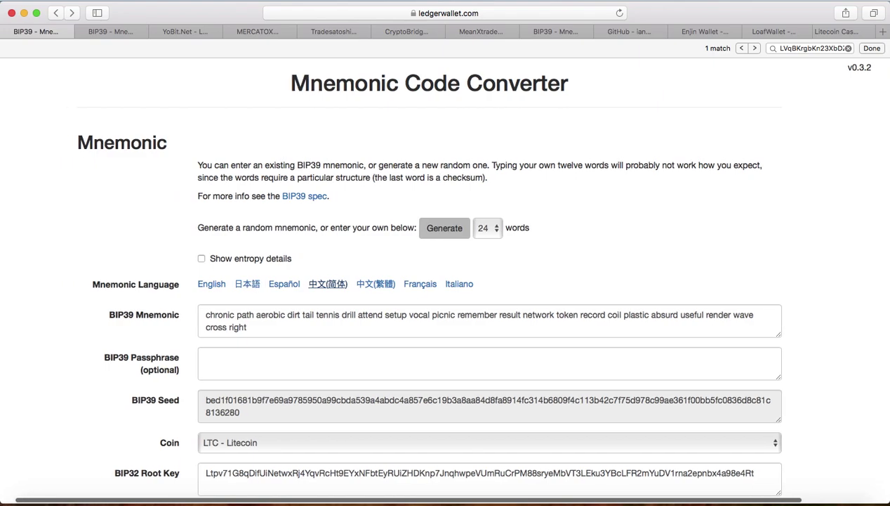
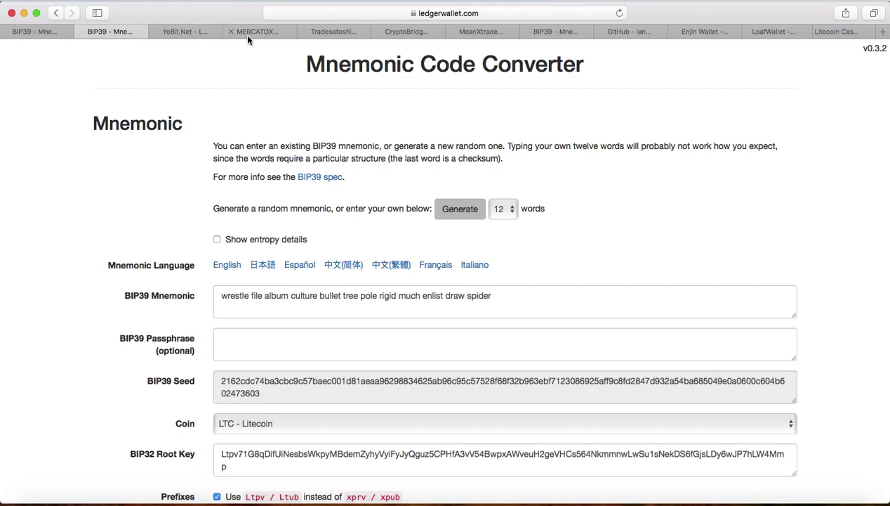
- Show the BIP39 tool's GitHub repository and follow its project link to the online Mnemonic Code Converter
{"action": "left_click", "coordinate": [569, 30]}
{"action": "left_click", "coordinate": [637, 30]}
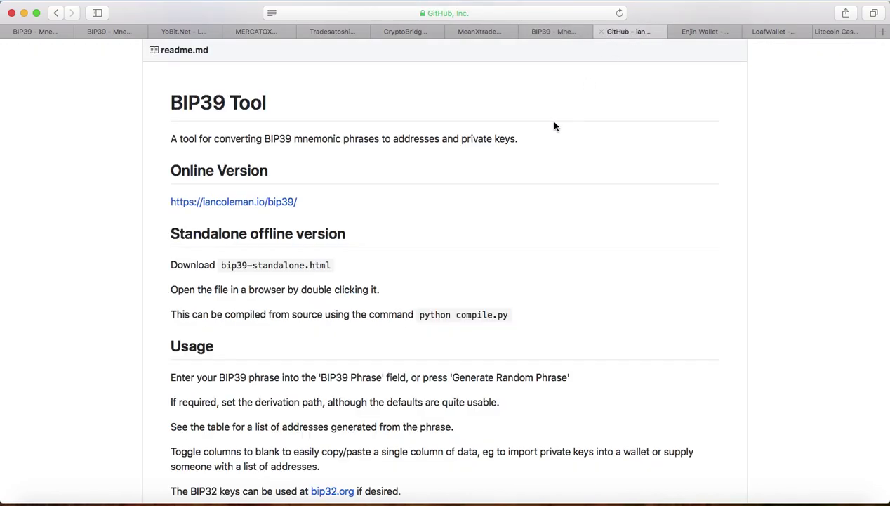
{"action": "key", "text": "super+Up"}
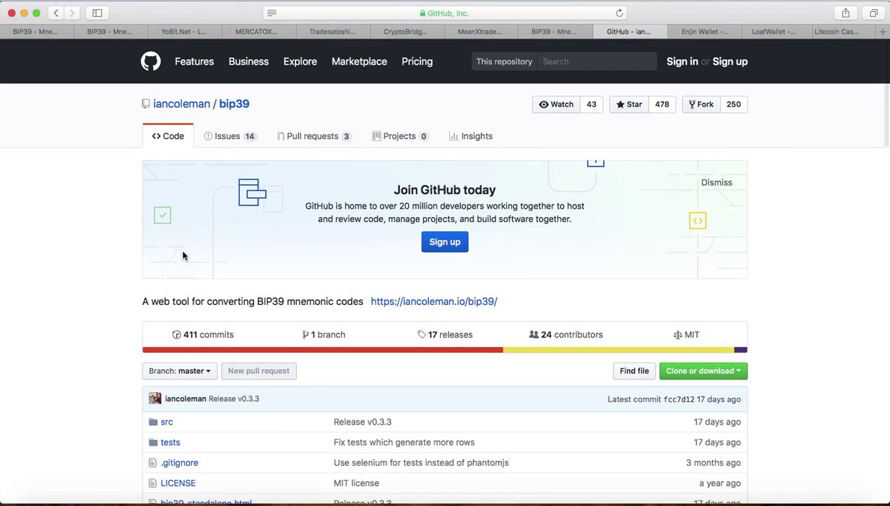
{"action": "scroll", "coordinate": [252, 183], "scroll_direction": "up", "scroll_amount": 2}
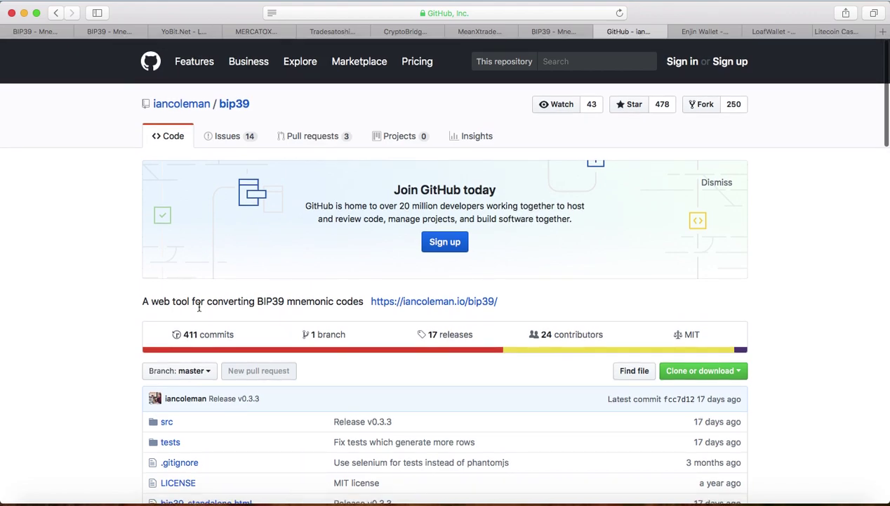
{"action": "left_click", "coordinate": [435, 304]}
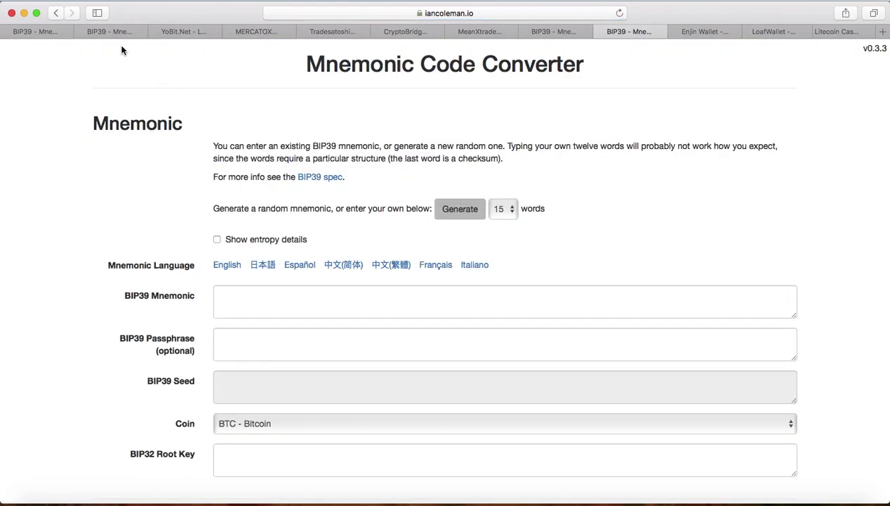
- Switch to the YoBit exchange page showing the LCC/USD market
{"action": "left_click", "coordinate": [112, 32]}
{"action": "left_click", "coordinate": [185, 32]}
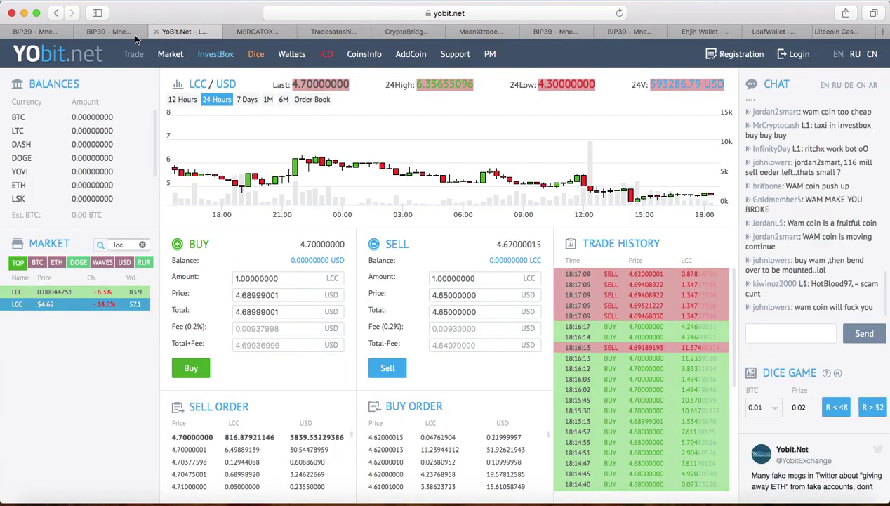
- Switch to the filled-in iancoleman.io Mnemonic Code Converter and view its available mnemonic word counts
{"action": "left_click", "coordinate": [53, 31]}
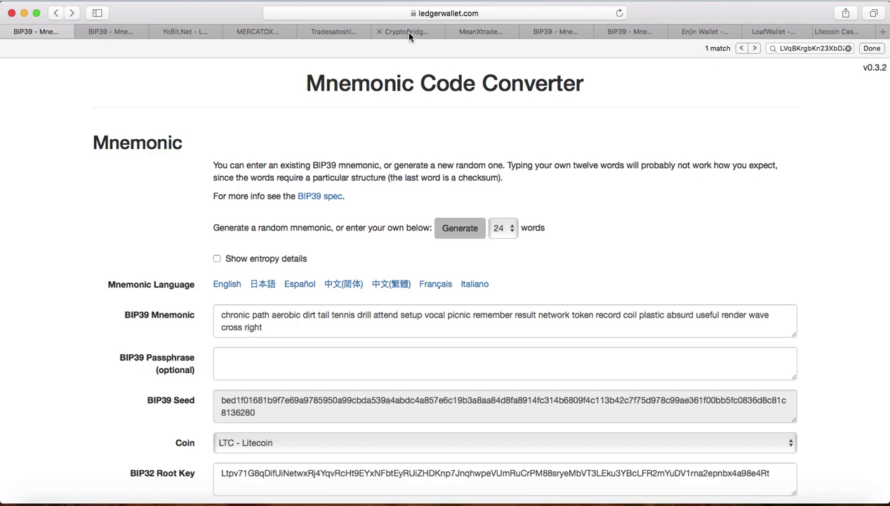
{"action": "left_click", "coordinate": [570, 34]}
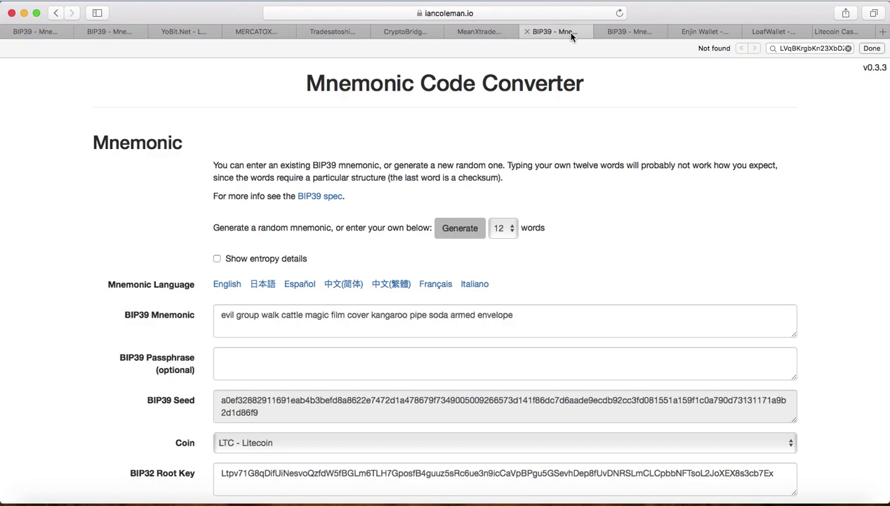
{"action": "left_click", "coordinate": [639, 33]}
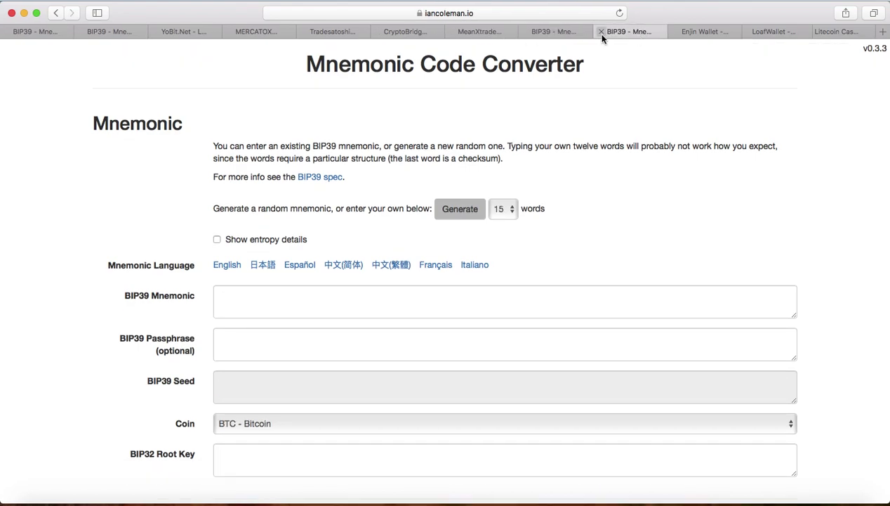
{"action": "left_click", "coordinate": [569, 33]}
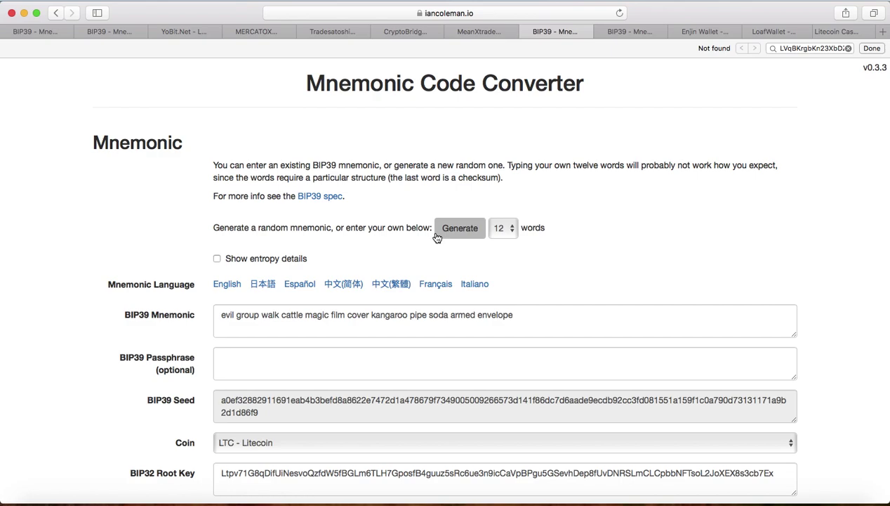
{"action": "left_click", "coordinate": [511, 227]}
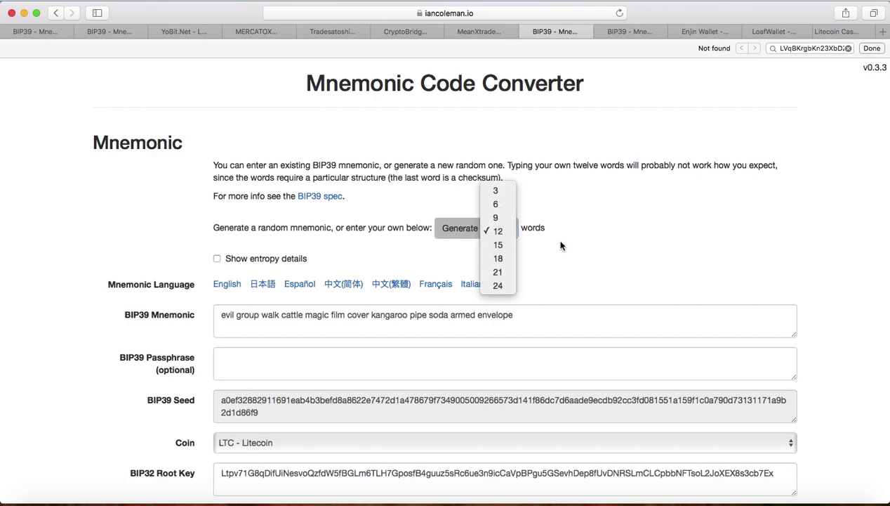
{"action": "left_click", "coordinate": [560, 245]}
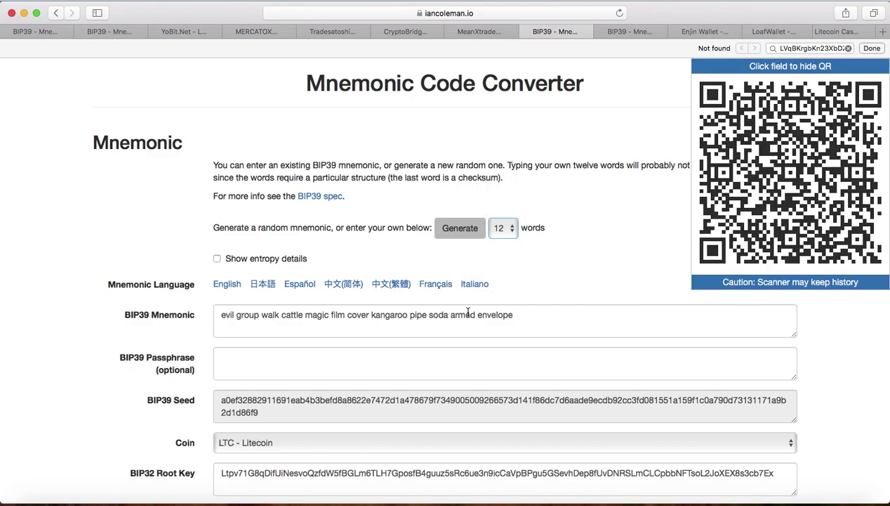
- Review the converter's BIP39 mnemonic, coin selection, BIP44 derivation path and extended keys
{"action": "left_click", "coordinate": [443, 328]}
{"action": "left_click", "coordinate": [89, 328]}
{"action": "scroll", "coordinate": [89, 328], "scroll_direction": "down", "scroll_amount": 3}
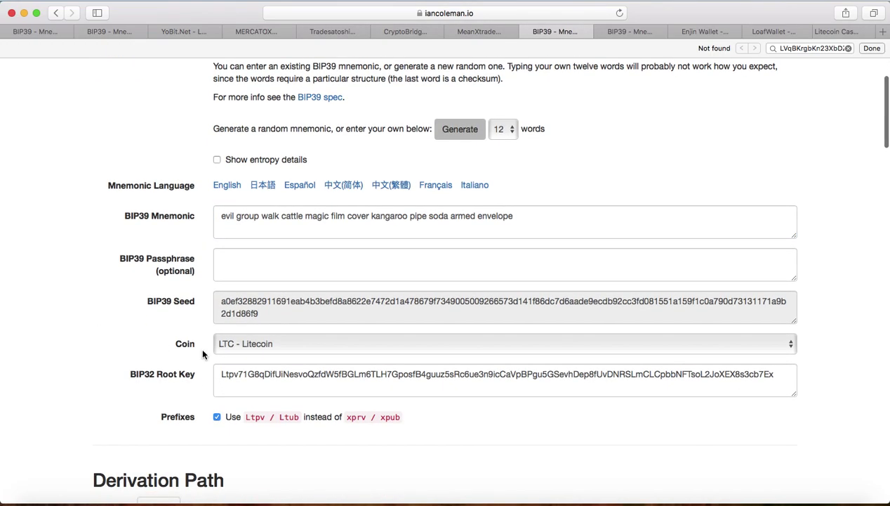
{"action": "scroll", "coordinate": [488, 280], "scroll_direction": "down", "scroll_amount": 2}
{"action": "scroll", "coordinate": [487, 281], "scroll_direction": "down", "scroll_amount": 10}
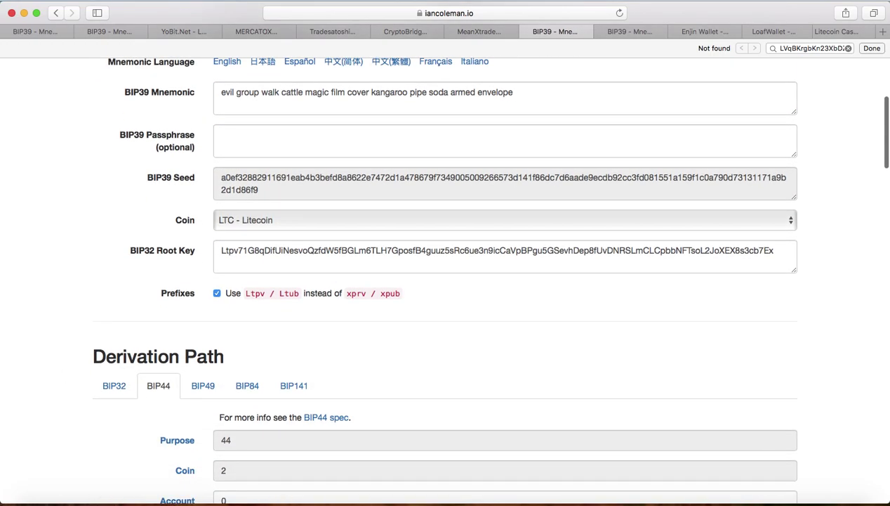
{"action": "scroll", "coordinate": [487, 281], "scroll_direction": "down", "scroll_amount": 2}
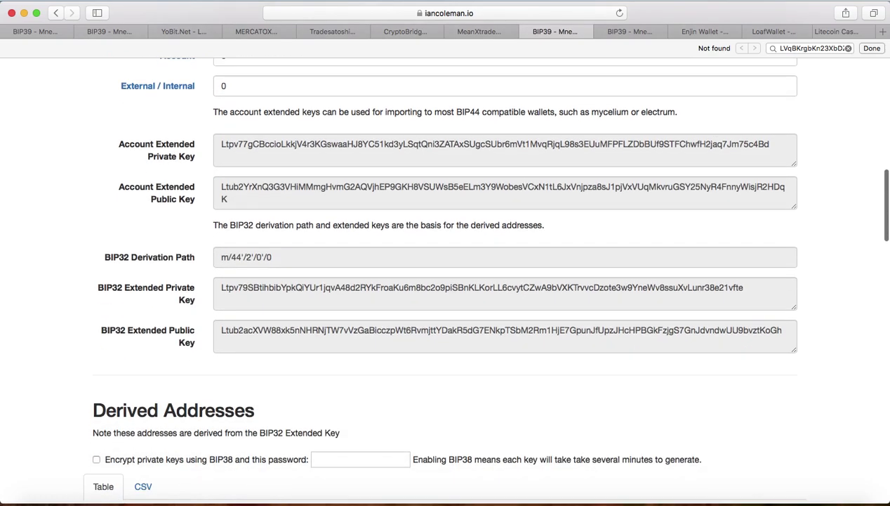
- Clear the old search text from the find-on-page field
{"action": "left_click", "coordinate": [847, 48]}
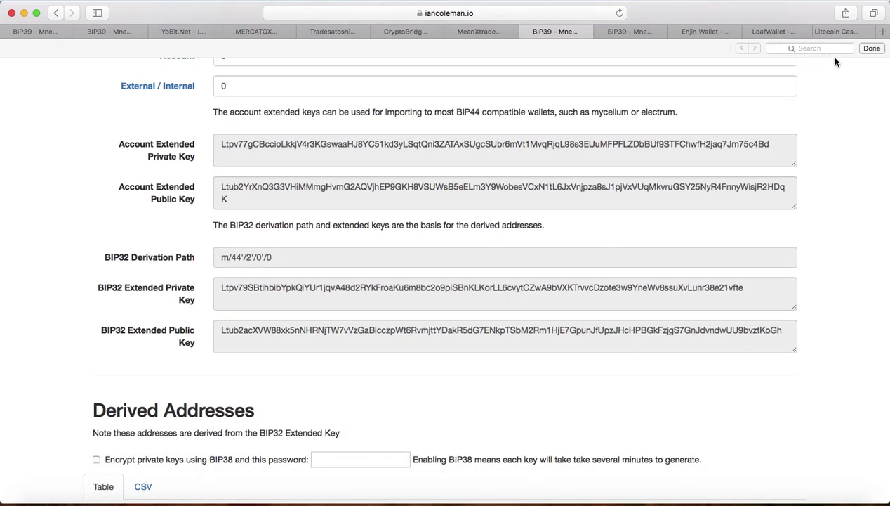
{"action": "left_click", "coordinate": [829, 48]}
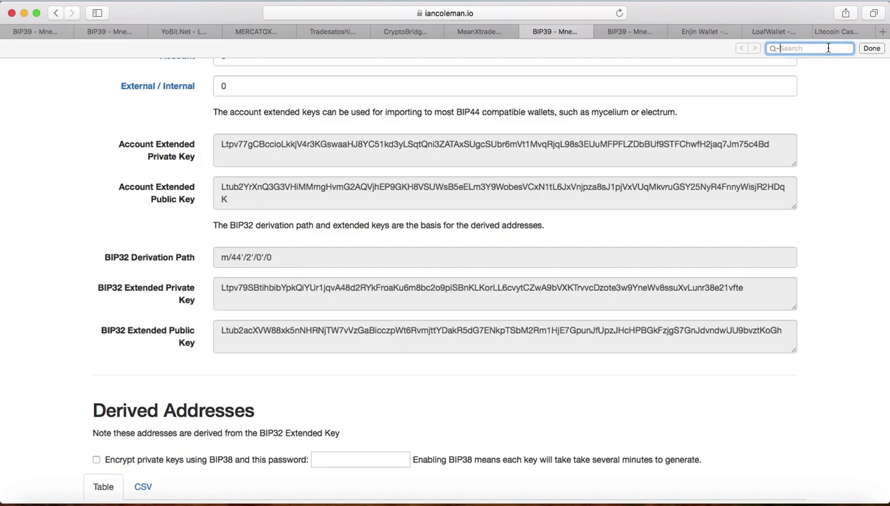
{"action": "left_click", "coordinate": [700, 314]}
- Locate the first derived address at path m/44'/2'/0'/0/0 and highlight the beginning of its private key
{"action": "scroll", "coordinate": [700, 314], "scroll_direction": "down", "scroll_amount": 2}
{"action": "scroll", "coordinate": [700, 314], "scroll_direction": "down", "scroll_amount": 5}
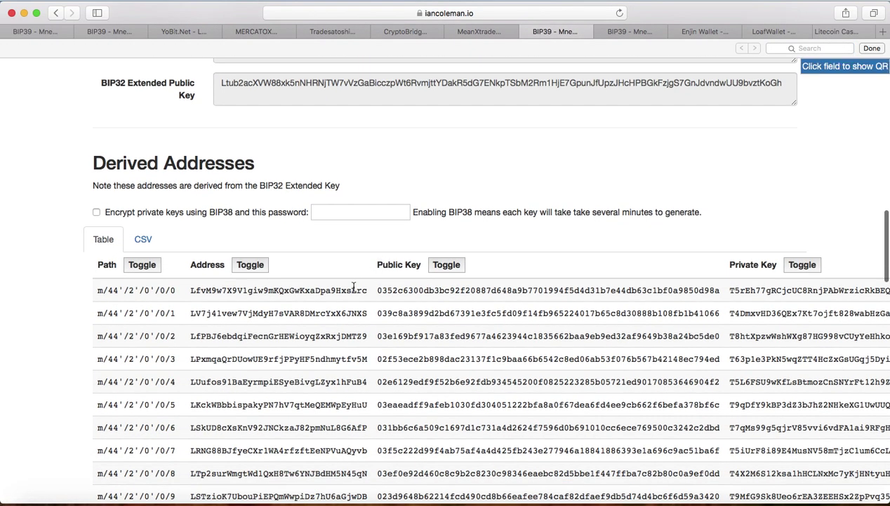
{"action": "left_click", "coordinate": [344, 288]}
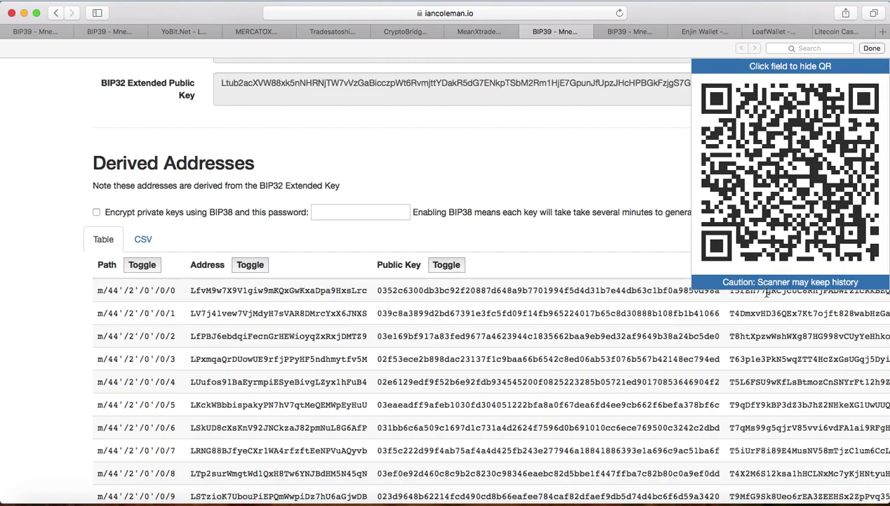
{"action": "left_click_drag", "start_coordinate": [730, 290], "coordinate": [792, 290]}
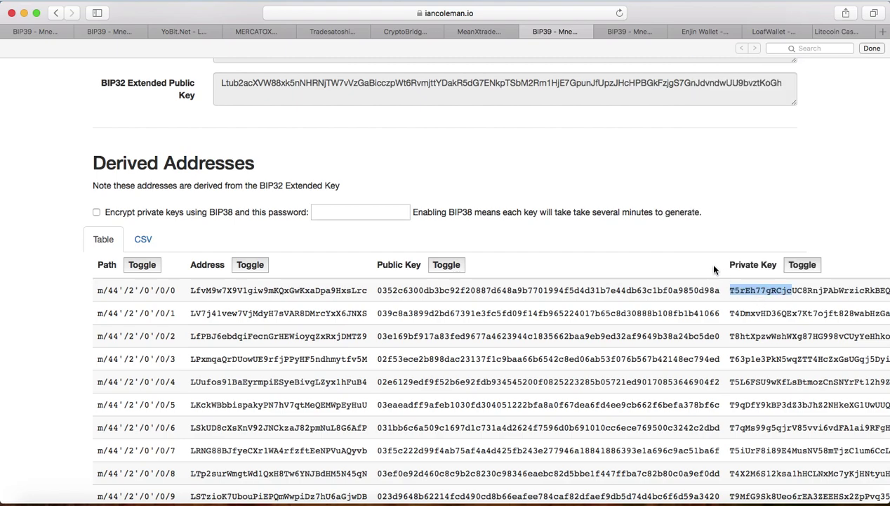
{"action": "left_click", "coordinate": [774, 220]}
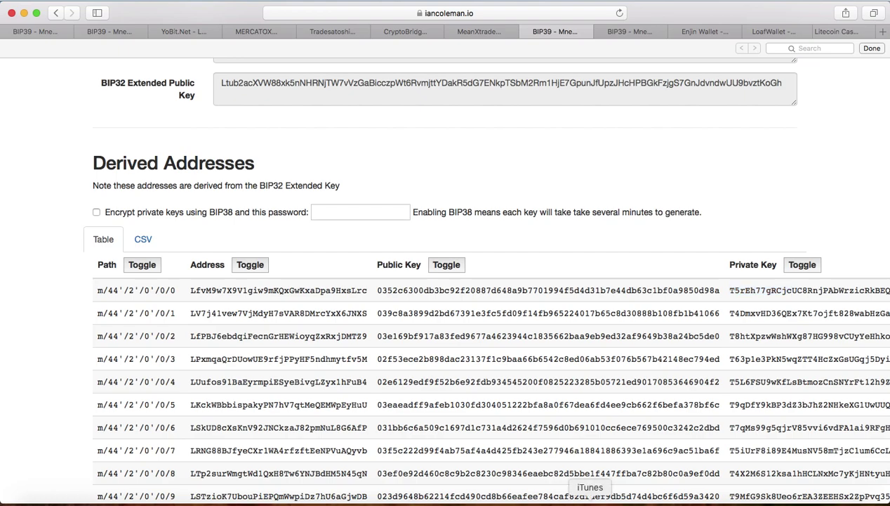
- Switch to LitecoinCash Core, show where the private key import command is, and minimize the wallet
{"action": "left_click", "coordinate": [742, 499]}
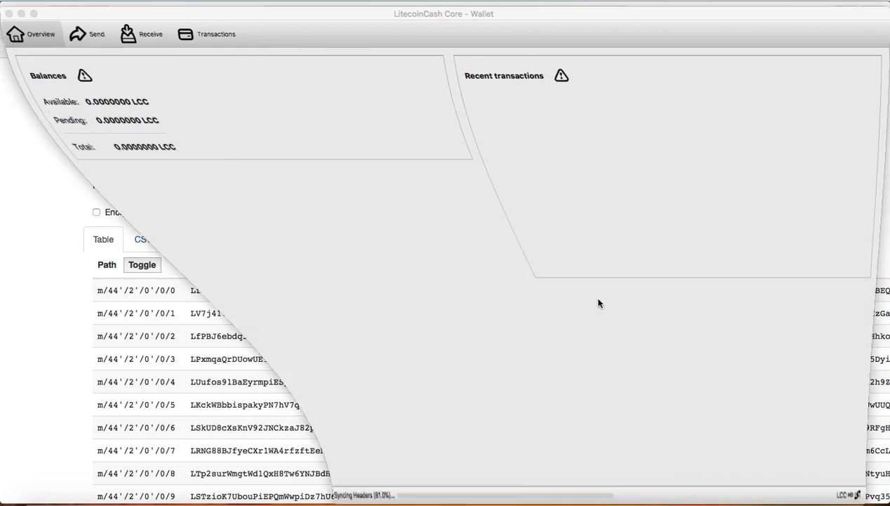
{"action": "left_click", "coordinate": [127, 2]}
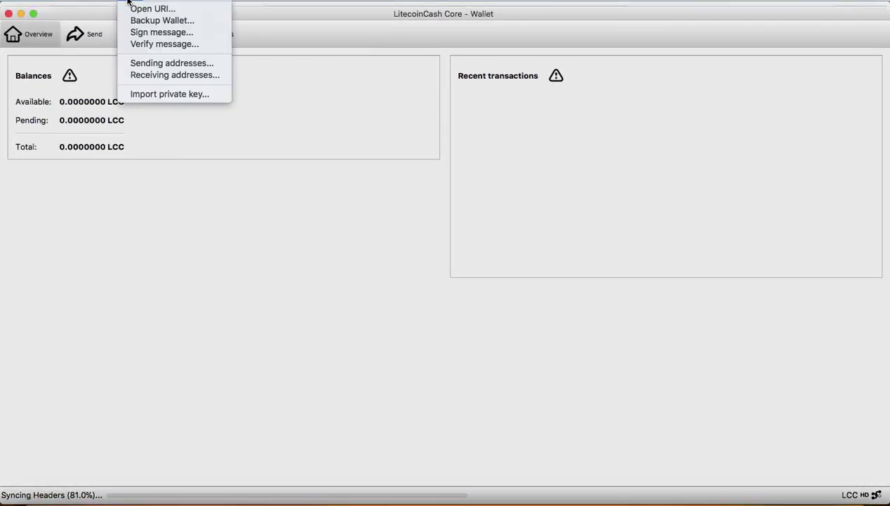
{"action": "left_click", "coordinate": [310, 224]}
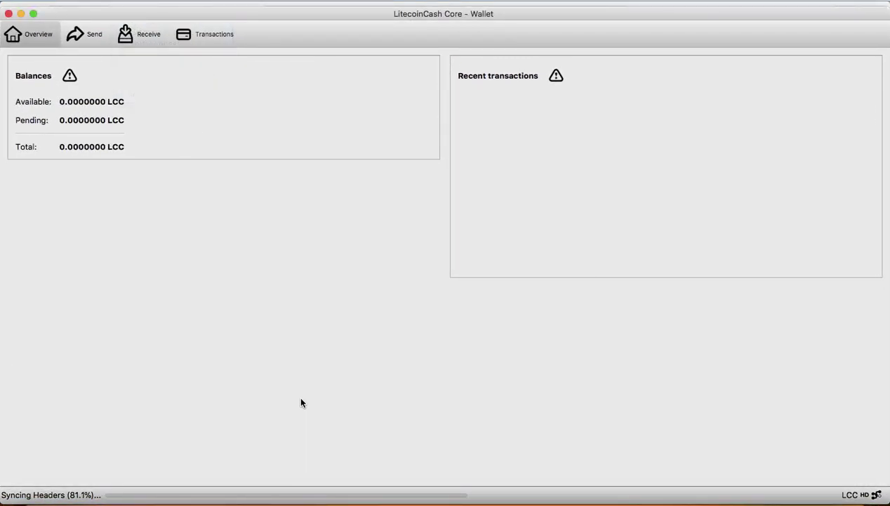
{"action": "left_click", "coordinate": [20, 13]}
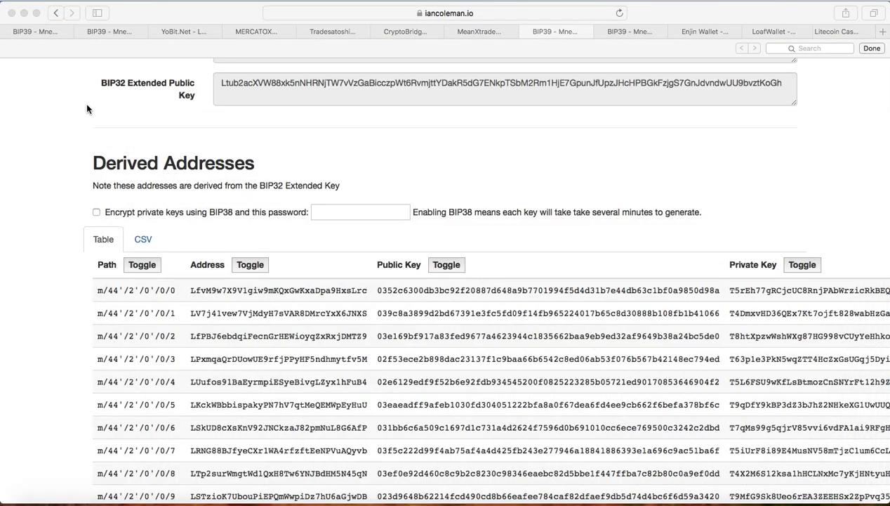
- Return to the beginning of the converter page and switch to YoBit's LCC/USD market
{"action": "key", "text": "super+Up"}
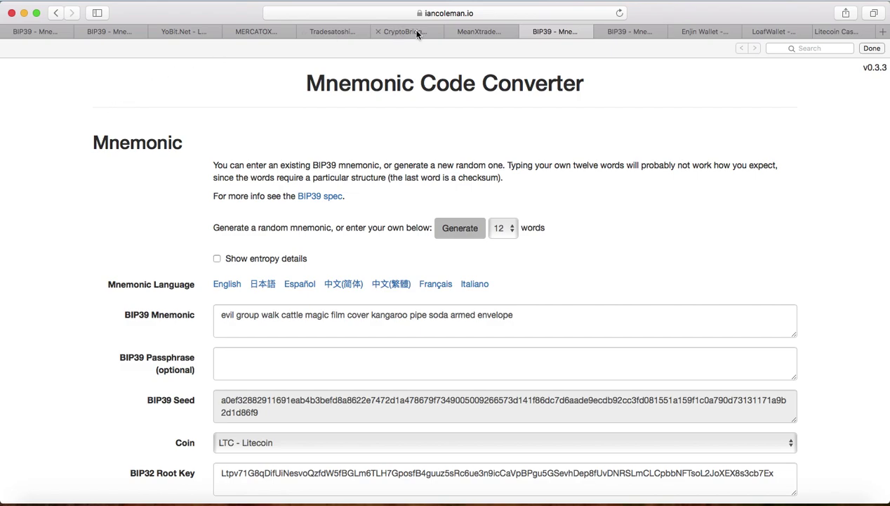
{"action": "left_click", "coordinate": [183, 33]}
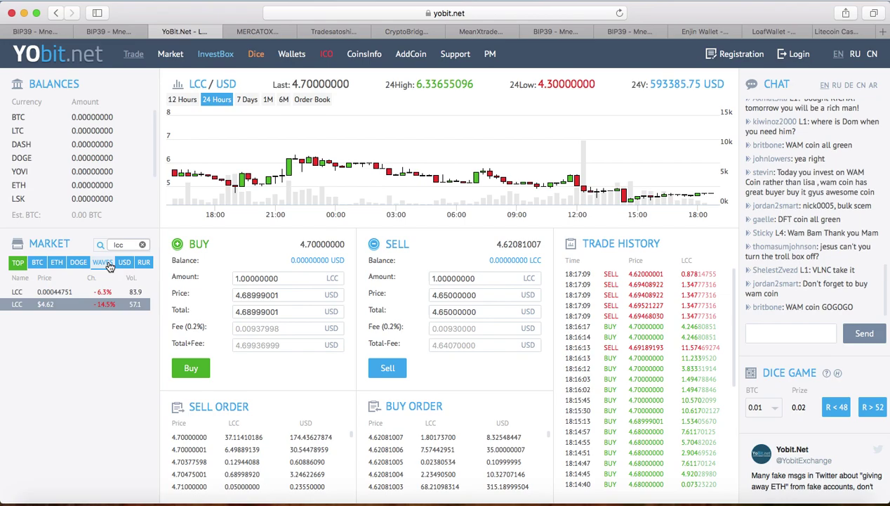
{"action": "mouse_move", "coordinate": [249, 160]}
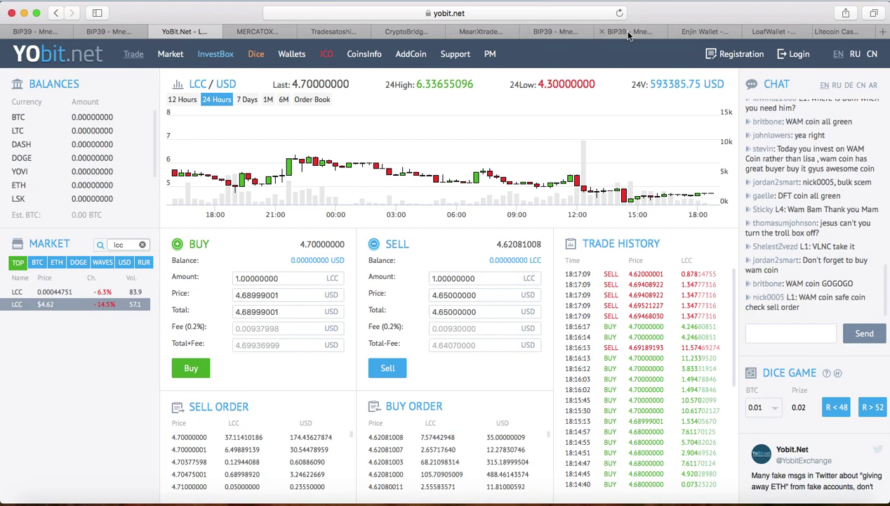
- Visit the Mercatox notice and trading page, followed by the Tradesatoshi and MeanXtrade exchange sites
{"action": "left_click", "coordinate": [279, 32]}
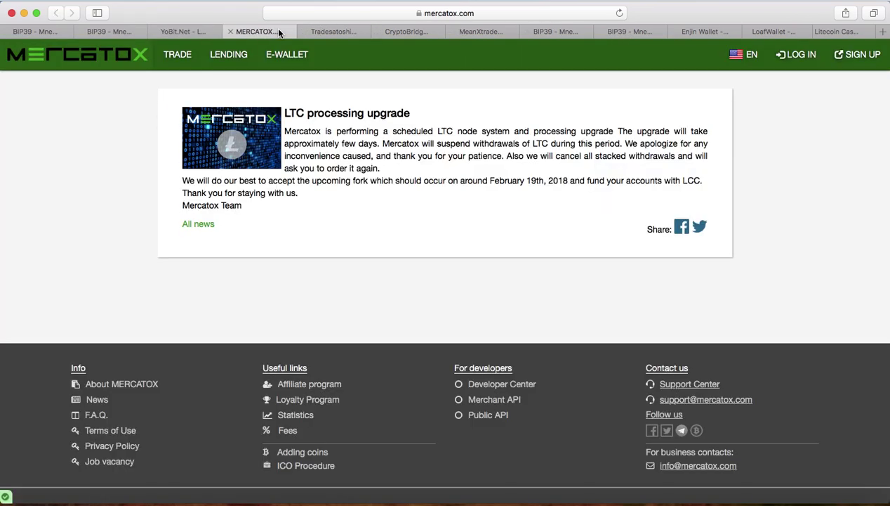
{"action": "left_click", "coordinate": [180, 56]}
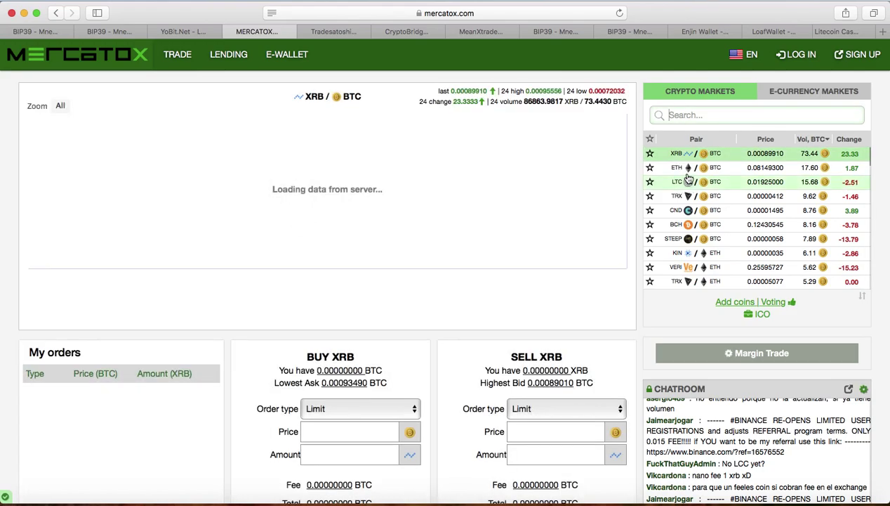
{"action": "left_click", "coordinate": [341, 33]}
{"action": "left_click", "coordinate": [458, 59]}
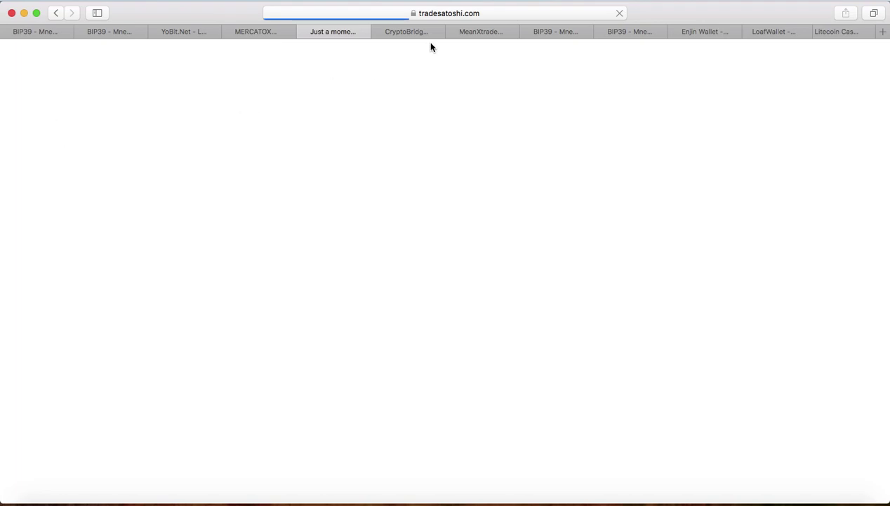
{"action": "left_click", "coordinate": [475, 32]}
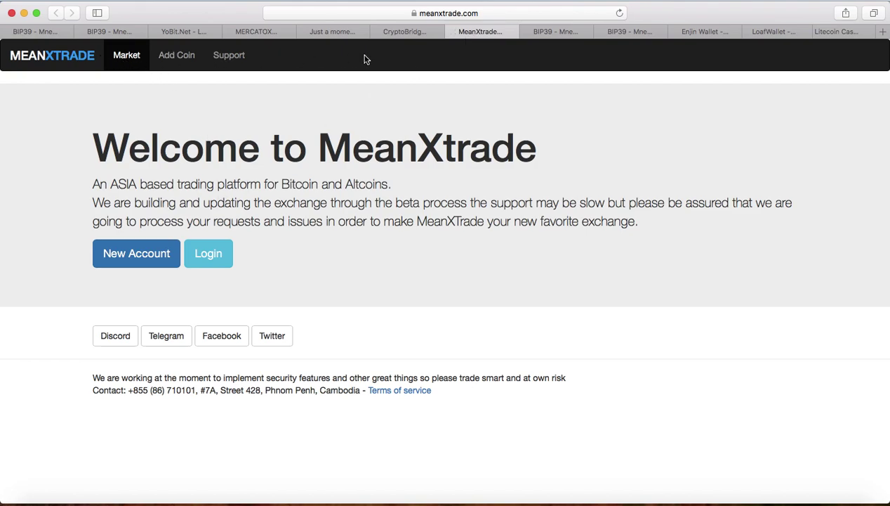
- Show the list of supporting exchanges on the litecoinca.sh website
{"action": "left_click", "coordinate": [828, 33]}
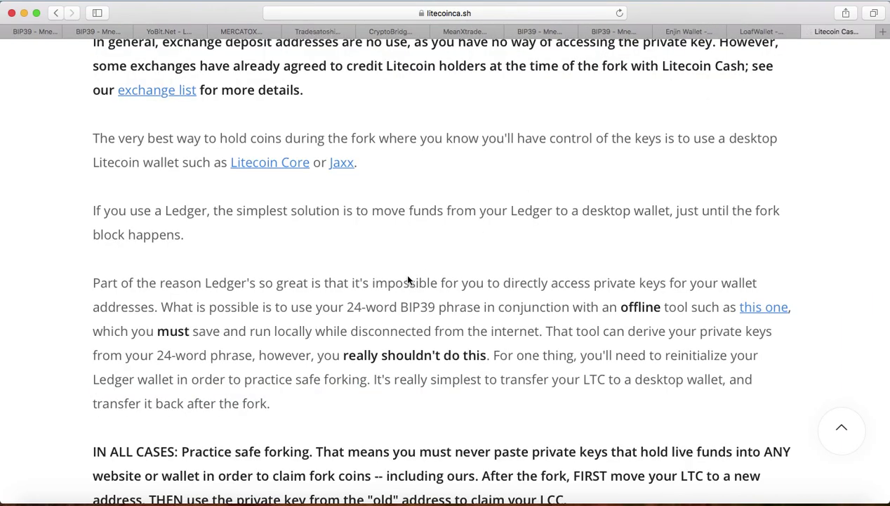
{"action": "scroll", "coordinate": [407, 275], "scroll_direction": "up", "scroll_amount": 15}
{"action": "scroll", "coordinate": [445, 274], "scroll_direction": "up", "scroll_amount": 6}
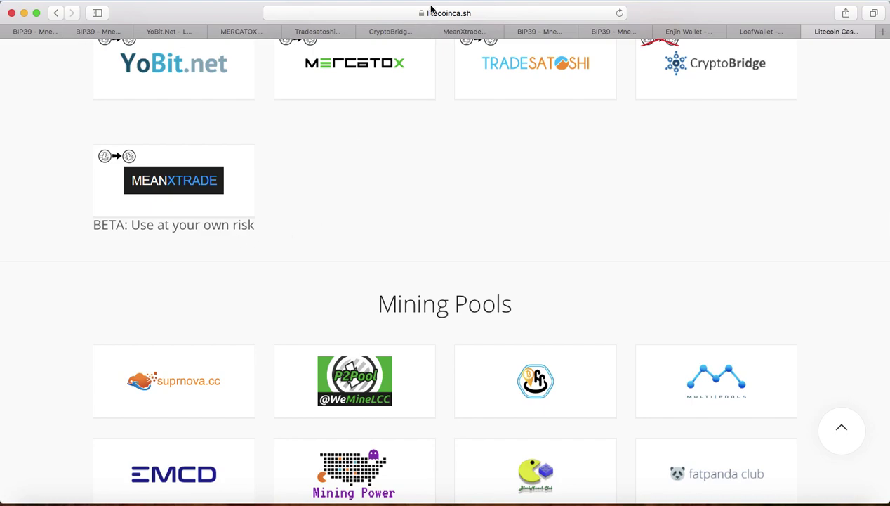
- Visit the CryptoBridge exchange site and go back to the iancoleman.io Mnemonic Code Converter
{"action": "left_click", "coordinate": [393, 32]}
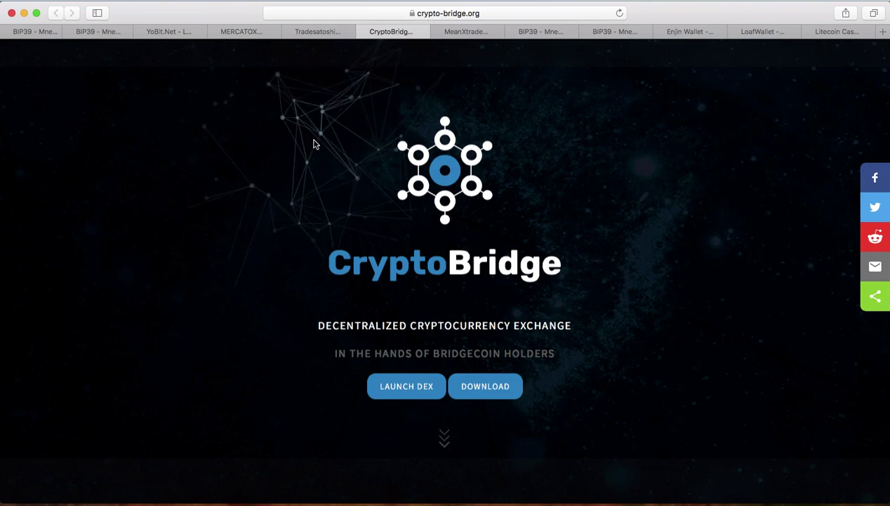
{"action": "left_click", "coordinate": [171, 33]}
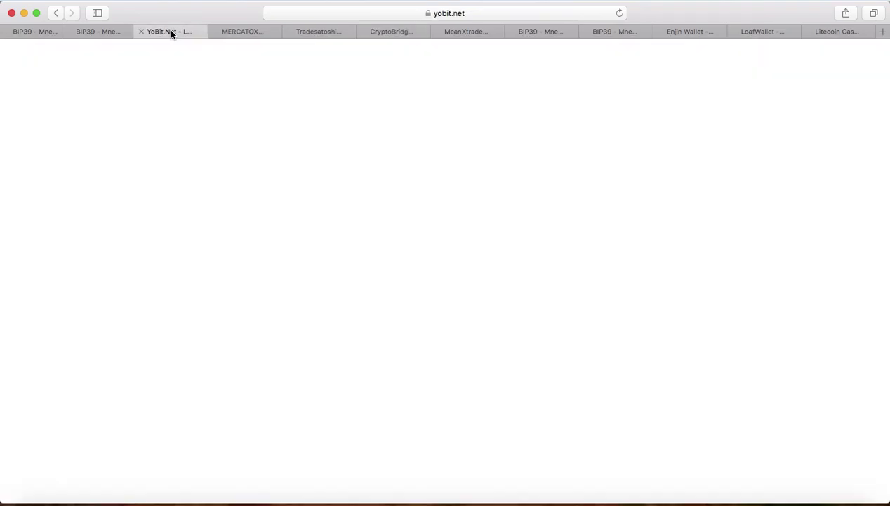
{"action": "left_click", "coordinate": [396, 32]}
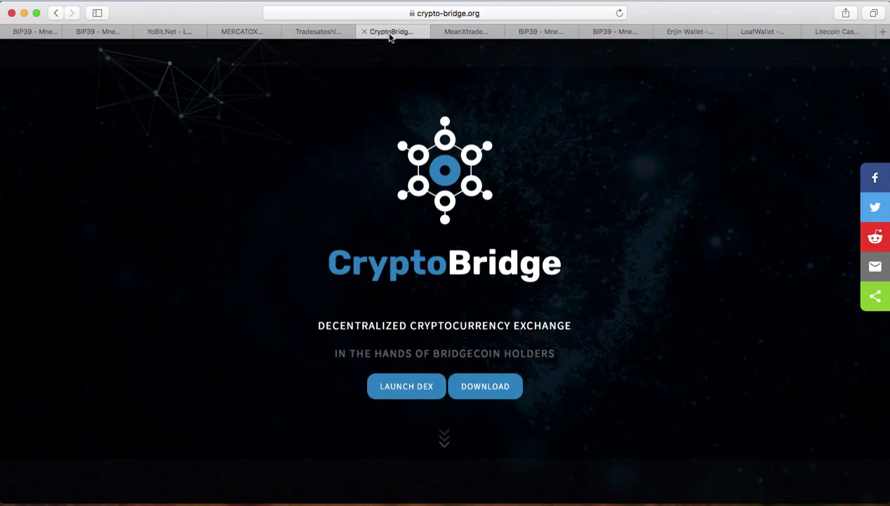
{"action": "left_click", "coordinate": [552, 32]}
{"action": "left_click", "coordinate": [623, 32]}
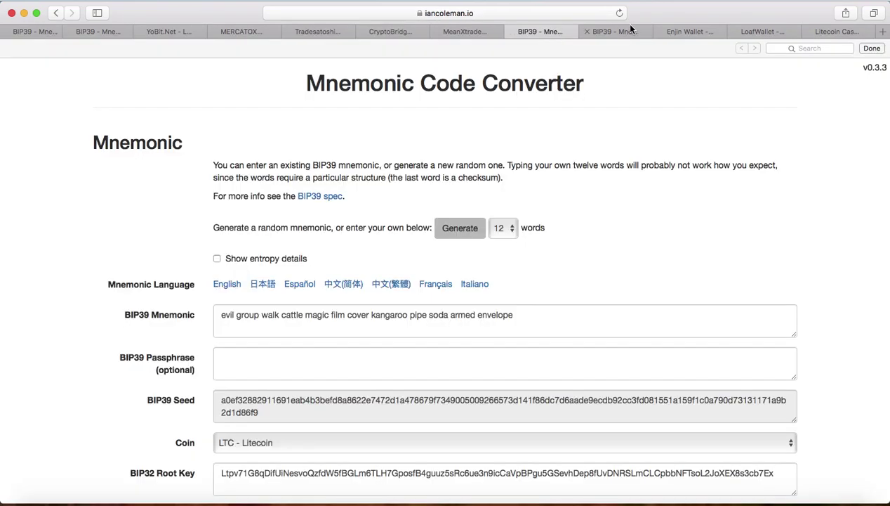
- Return to litecoinca.sh and browse back past the exchanges and mobile wallets to the site's opening banner
{"action": "left_click", "coordinate": [842, 31]}
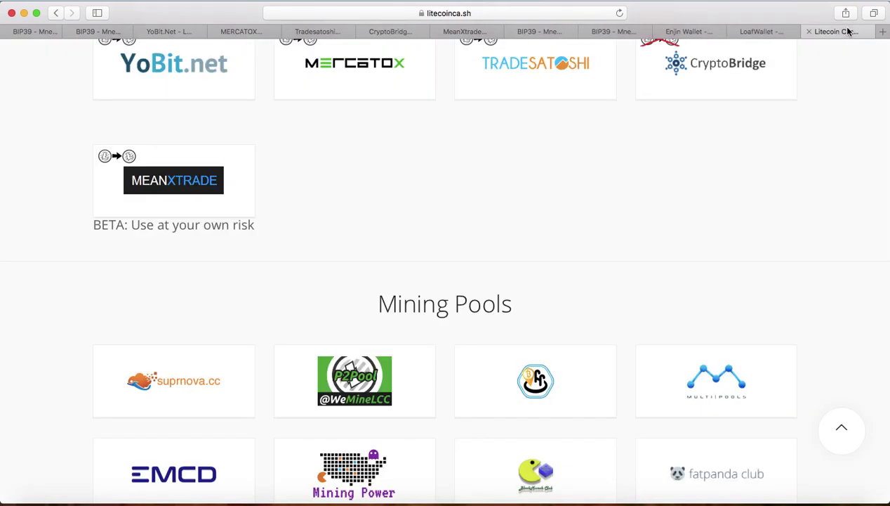
{"action": "scroll", "coordinate": [580, 94], "scroll_direction": "up", "scroll_amount": 15}
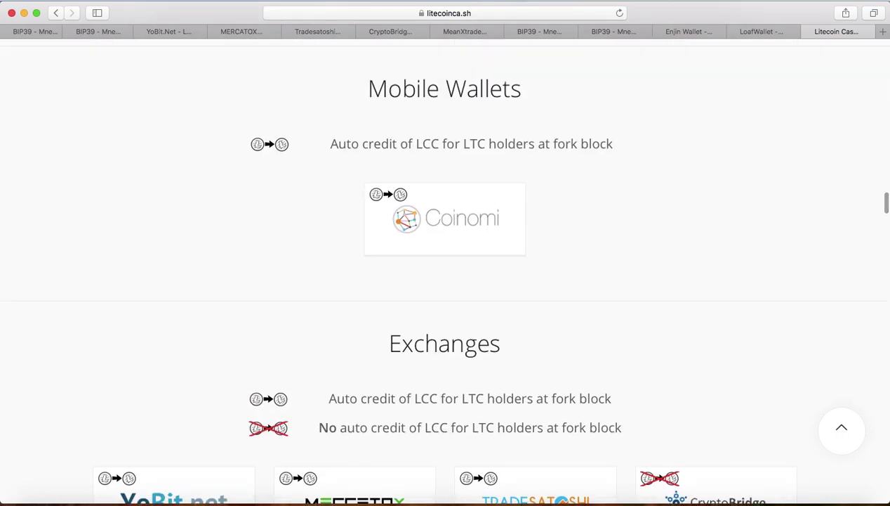
{"action": "scroll", "coordinate": [445, 267], "scroll_direction": "up", "scroll_amount": 20}
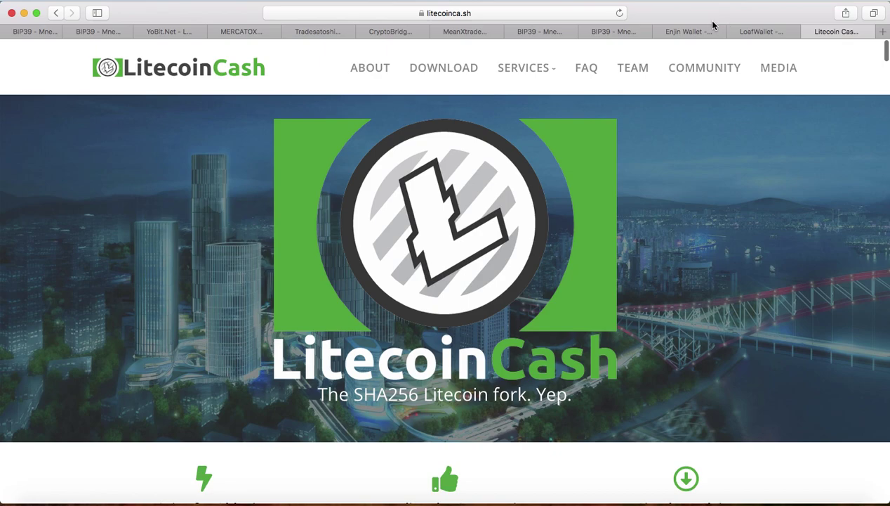
- Revisit the MeanXtrade and CryptoBridge exchange sites, then show the LCC/USD trading page on YoBit
{"action": "left_click", "coordinate": [465, 31]}
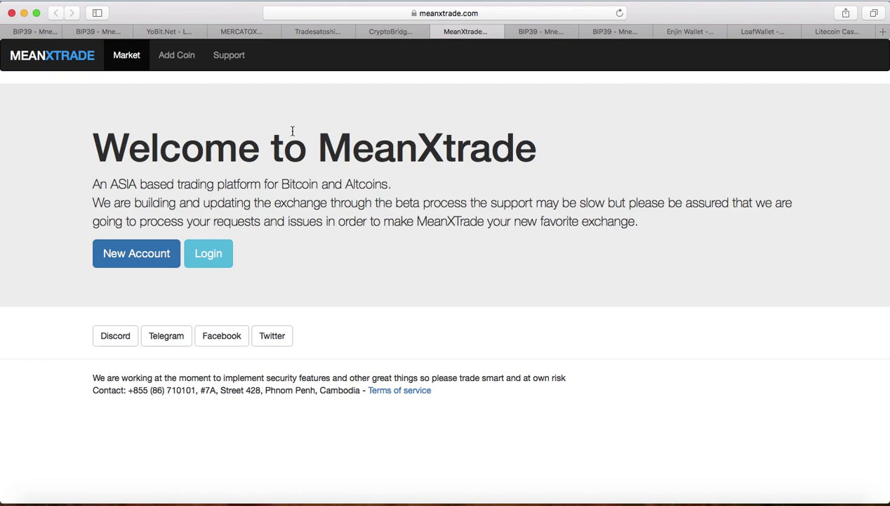
{"action": "left_click", "coordinate": [180, 33]}
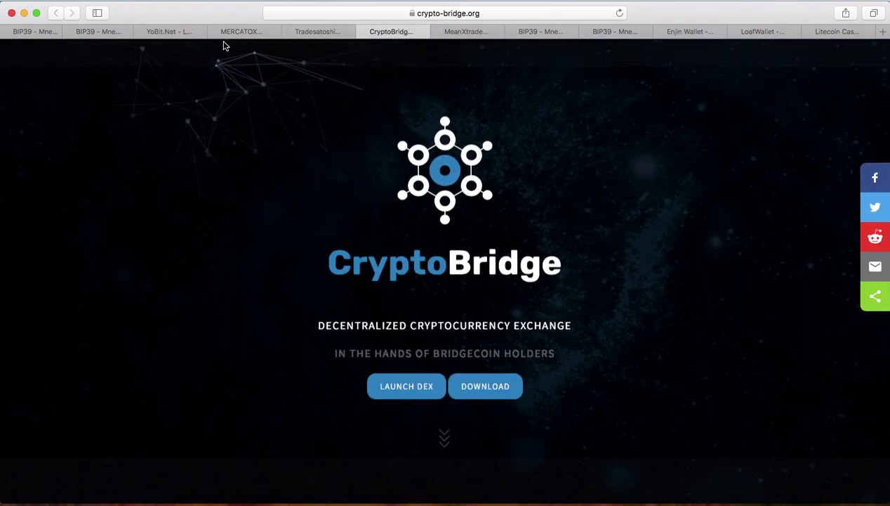
{"action": "left_click", "coordinate": [168, 32]}
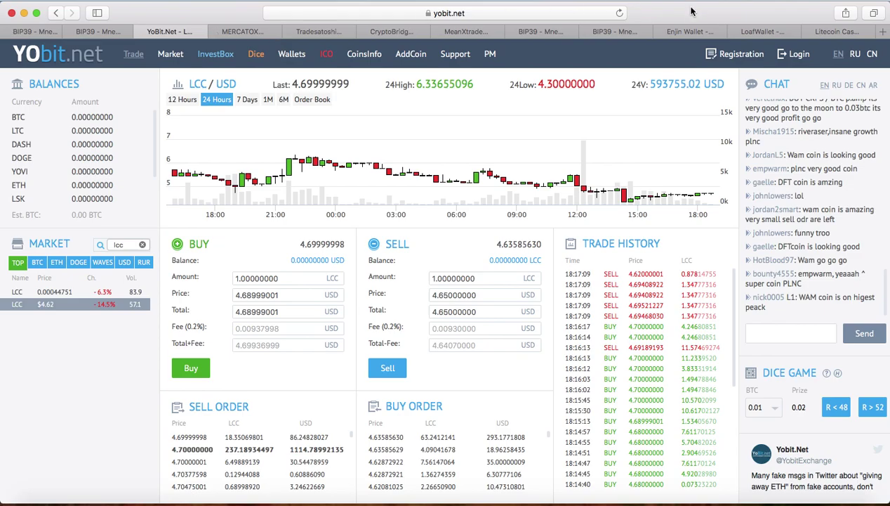
- Show the LTC -> LCC Balance Checker and its public address field on litecoinca.sh, then go back up to the site's opening banner
{"action": "left_click", "coordinate": [816, 32]}
{"action": "scroll", "coordinate": [279, 275], "scroll_direction": "down", "scroll_amount": 15}
{"action": "scroll", "coordinate": [170, 407], "scroll_direction": "up", "scroll_amount": 8}
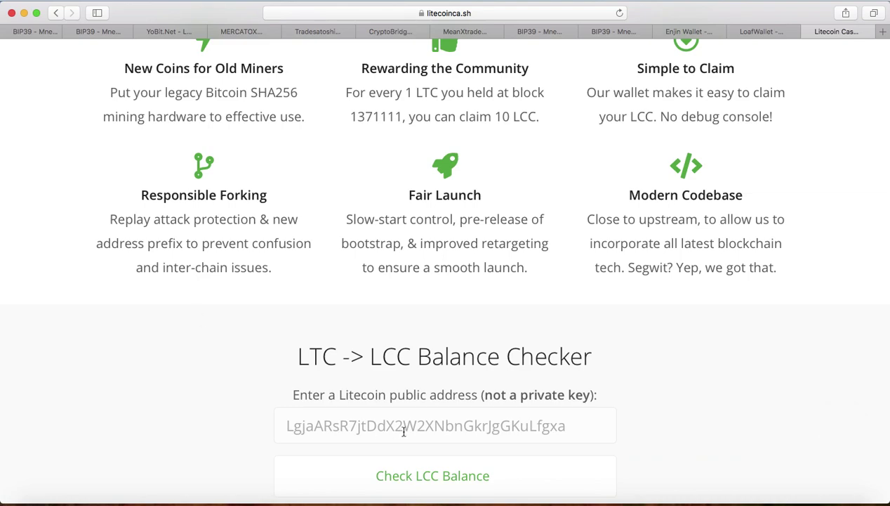
{"action": "scroll", "coordinate": [400, 420], "scroll_direction": "down", "scroll_amount": 2}
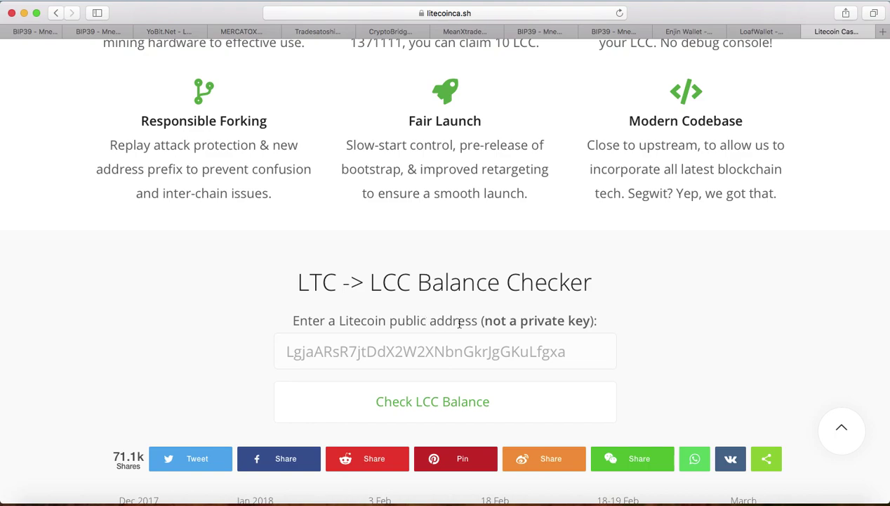
{"action": "left_click", "coordinate": [405, 354]}
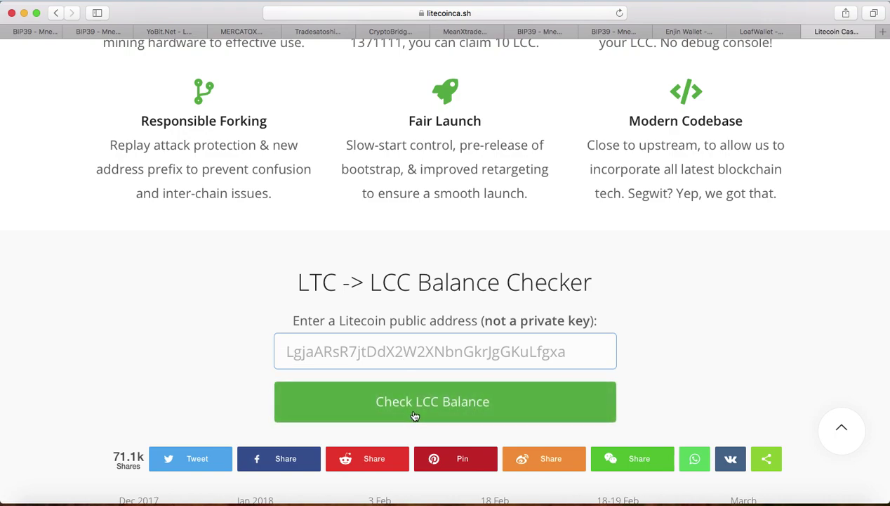
{"action": "left_click", "coordinate": [205, 327]}
{"action": "scroll", "coordinate": [205, 327], "scroll_direction": "up", "scroll_amount": 2}
{"action": "scroll", "coordinate": [445, 281], "scroll_direction": "up", "scroll_amount": 10}
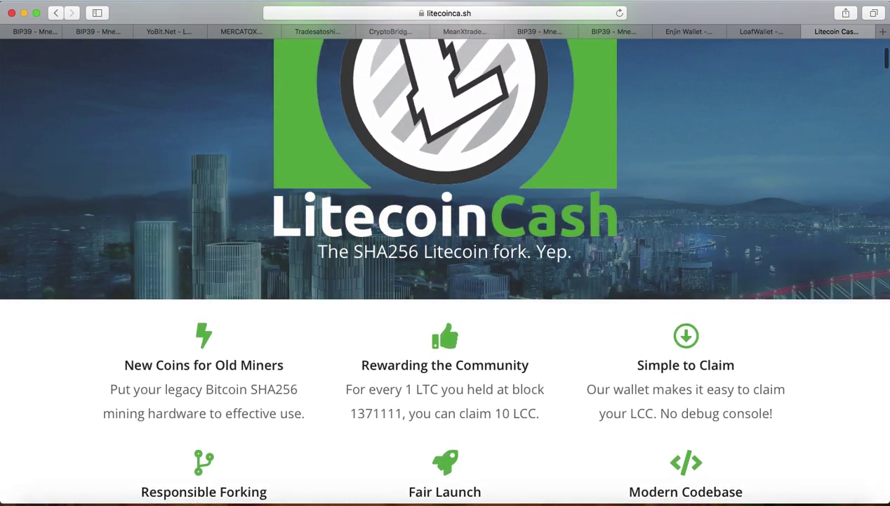